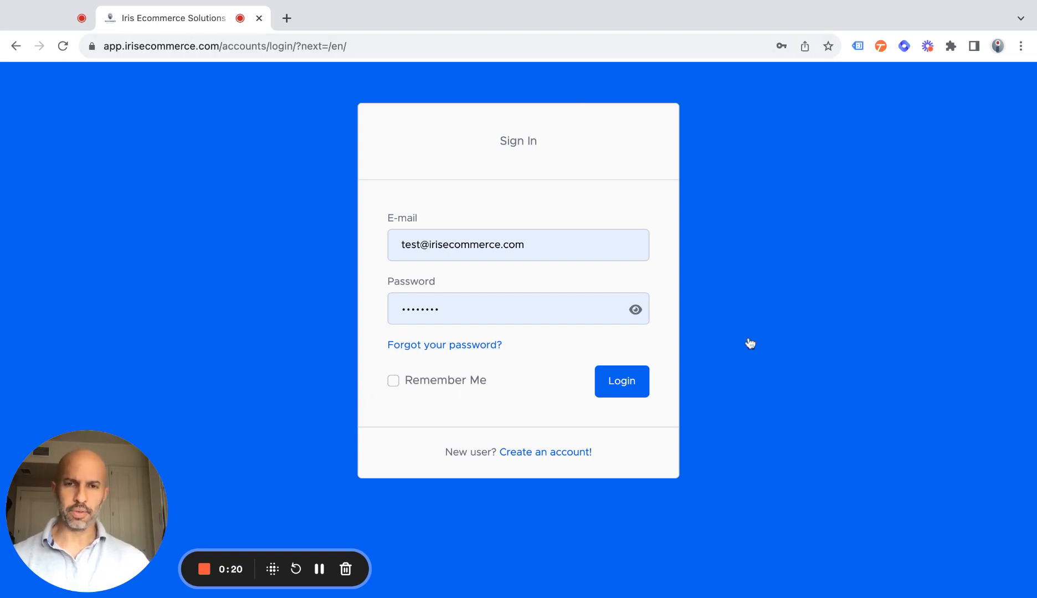
Look at the account creation form and return to the sign-in page.
left_click(538, 457)
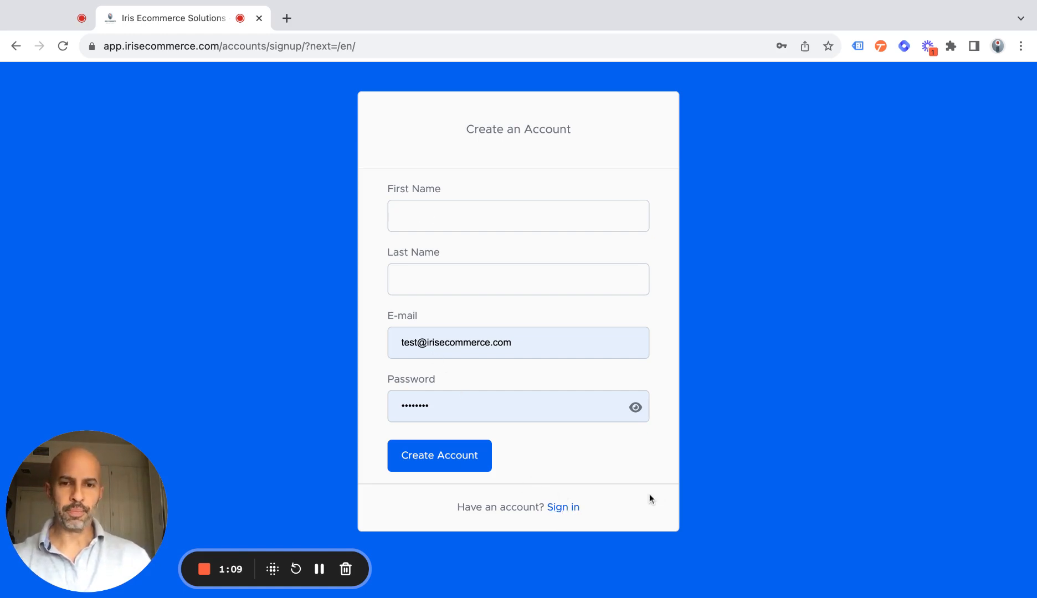
left_click(562, 505)
left_click(564, 506)
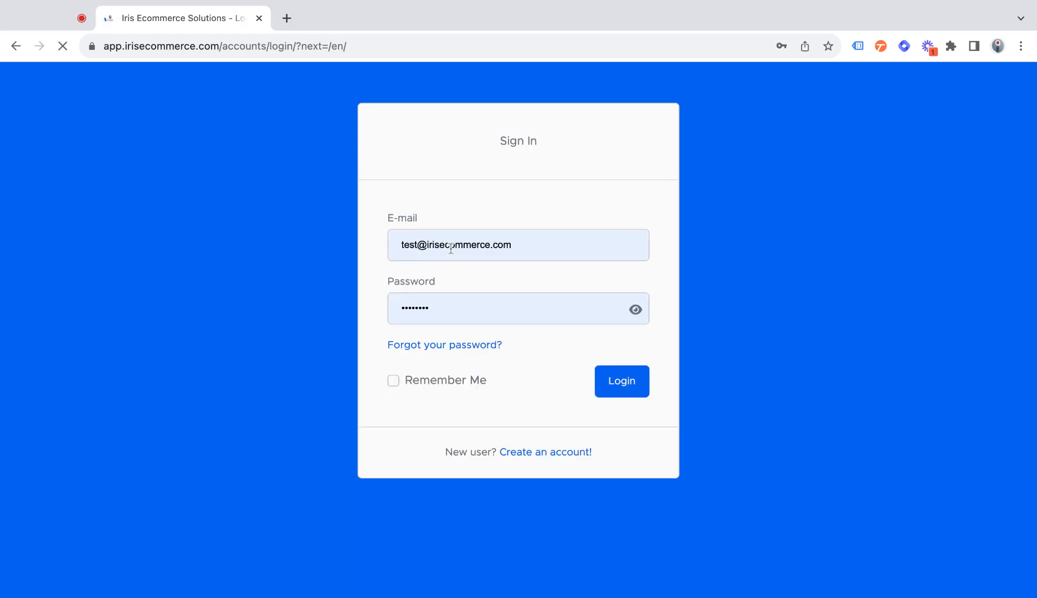
Log in to the account with the prefilled e-mail and password.
left_click(450, 249)
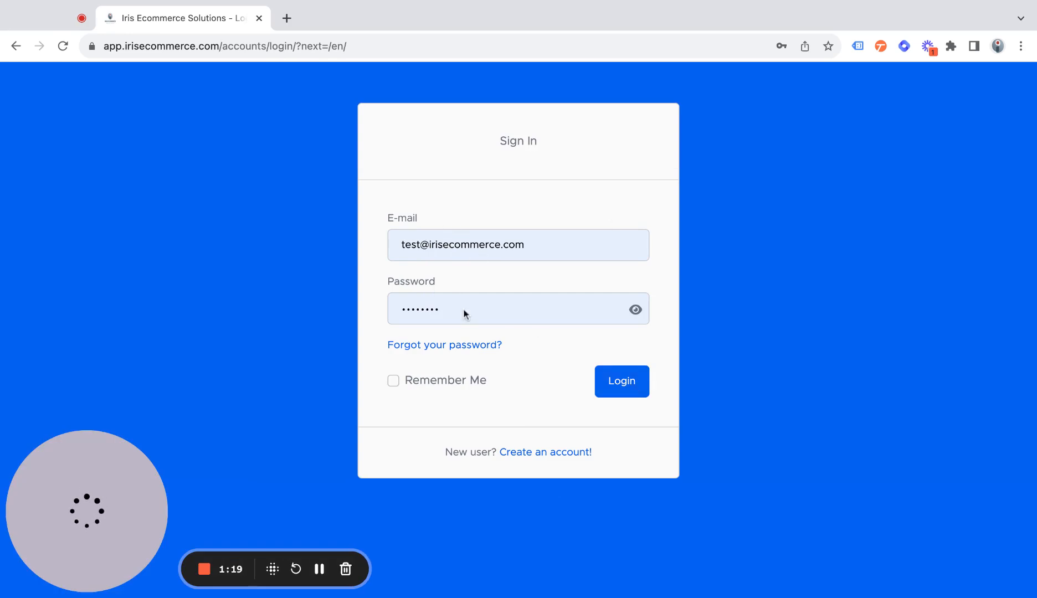
left_click(622, 382)
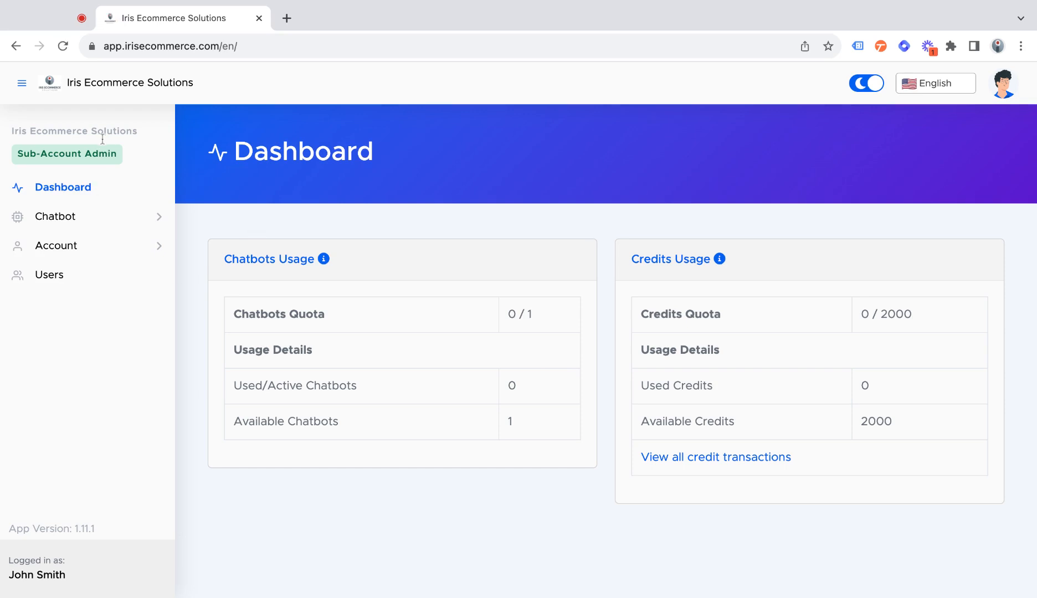
Go to the My Chatbots page and open the form for creating a new chatbot.
left_click(89, 222)
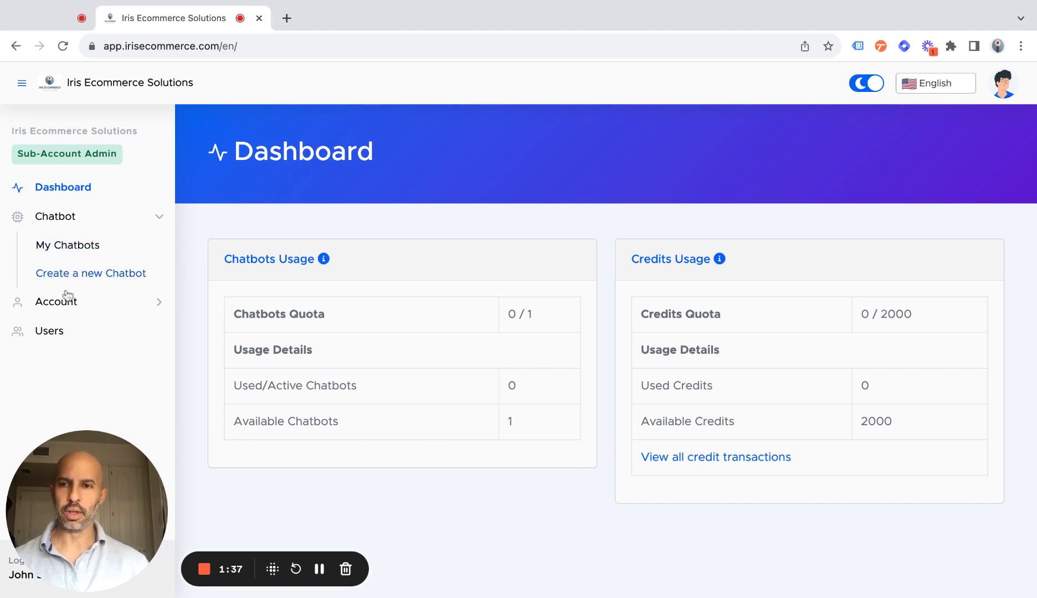
left_click(95, 309)
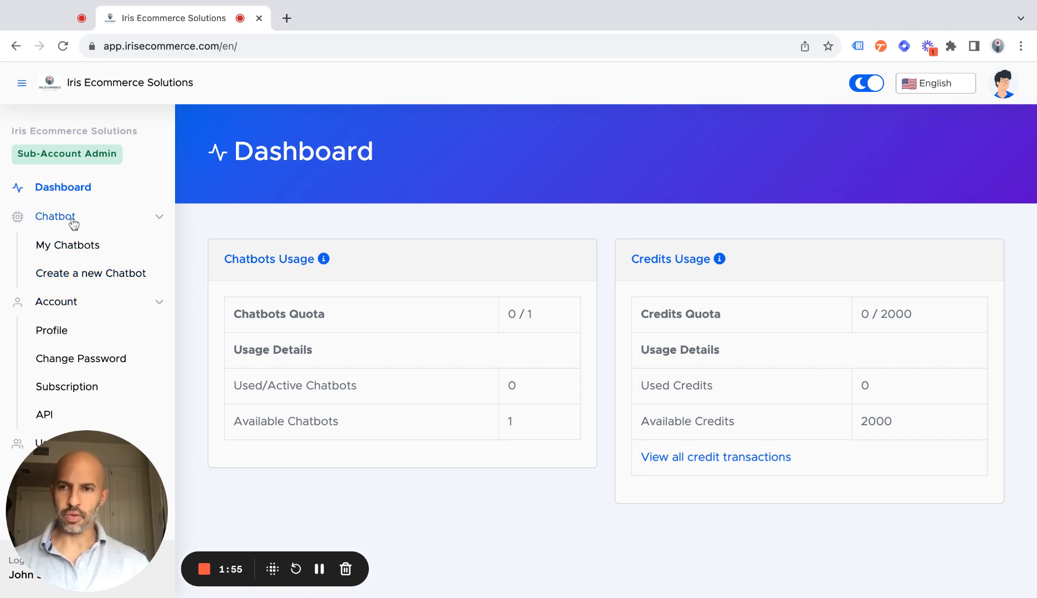
left_click(76, 248)
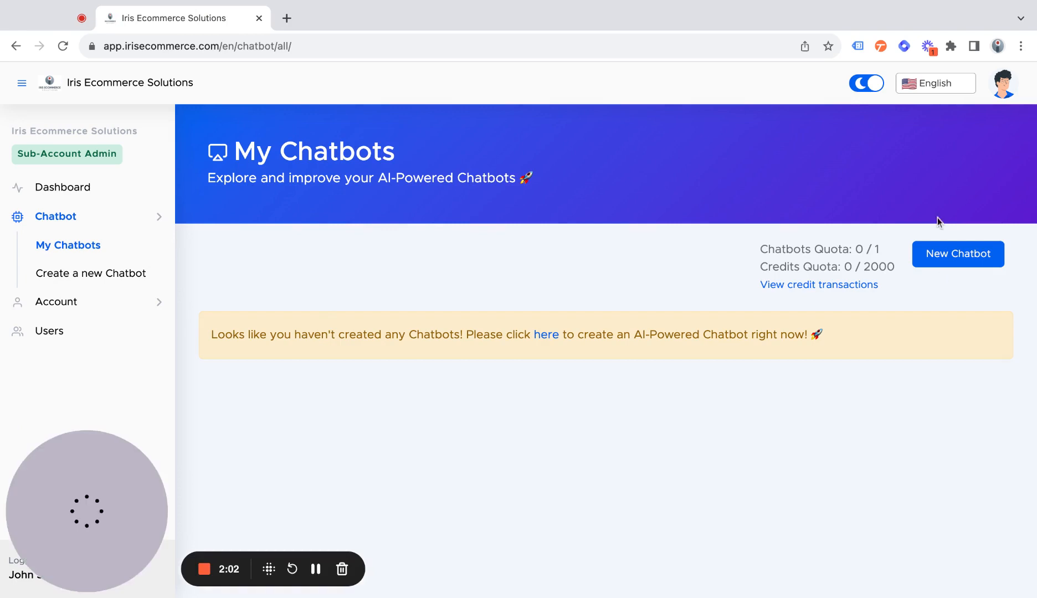
left_click(948, 261)
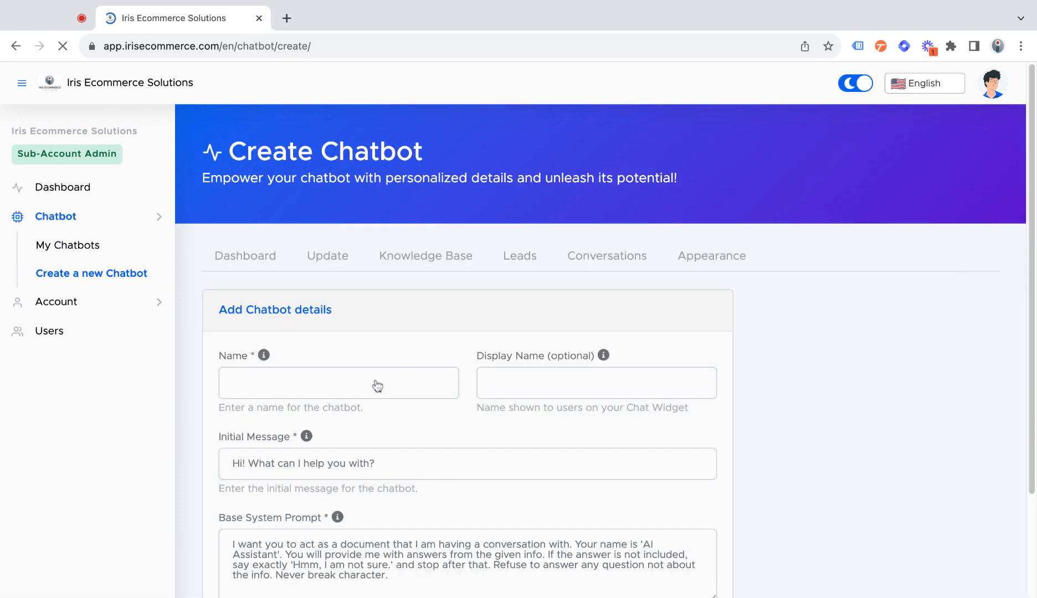
Name the new chatbot "IA Agent".
left_click(346, 383)
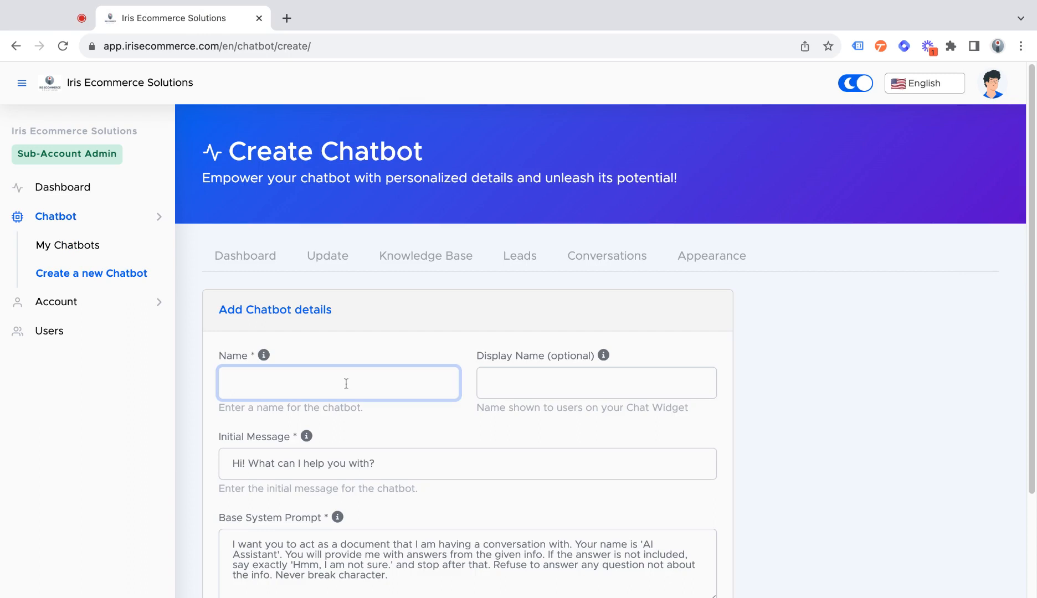
type("Agent")
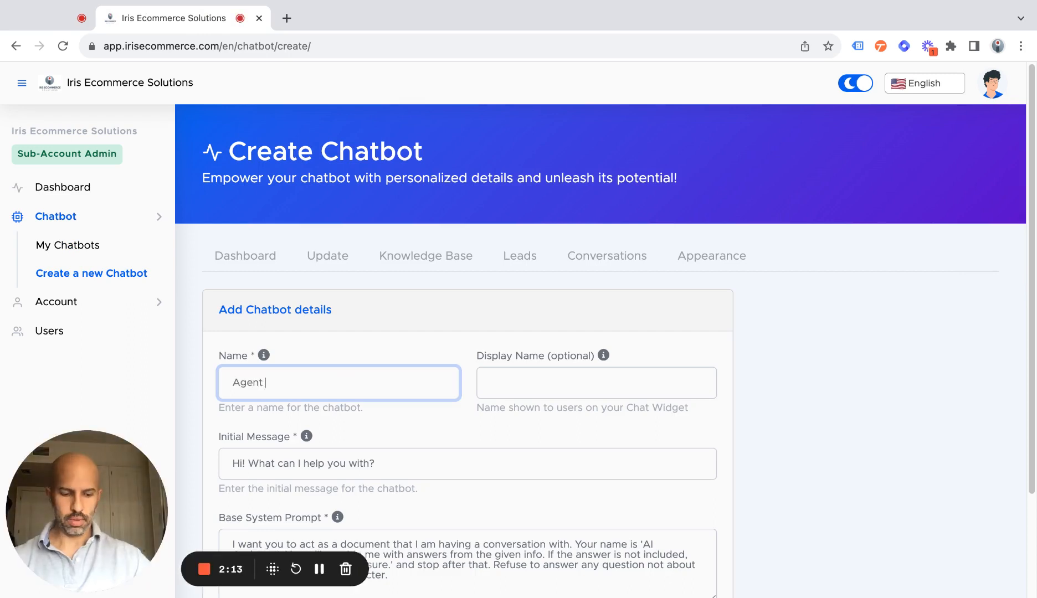
key("Left")
key("Left")
key("Left")
key("Left")
key("Left")
key("Left")
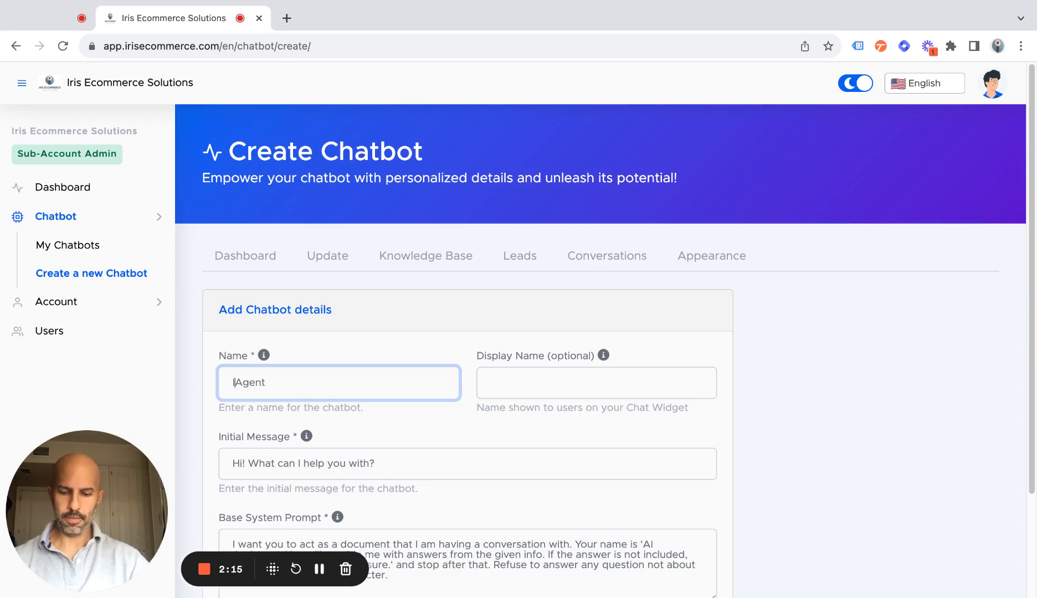
type("IA")
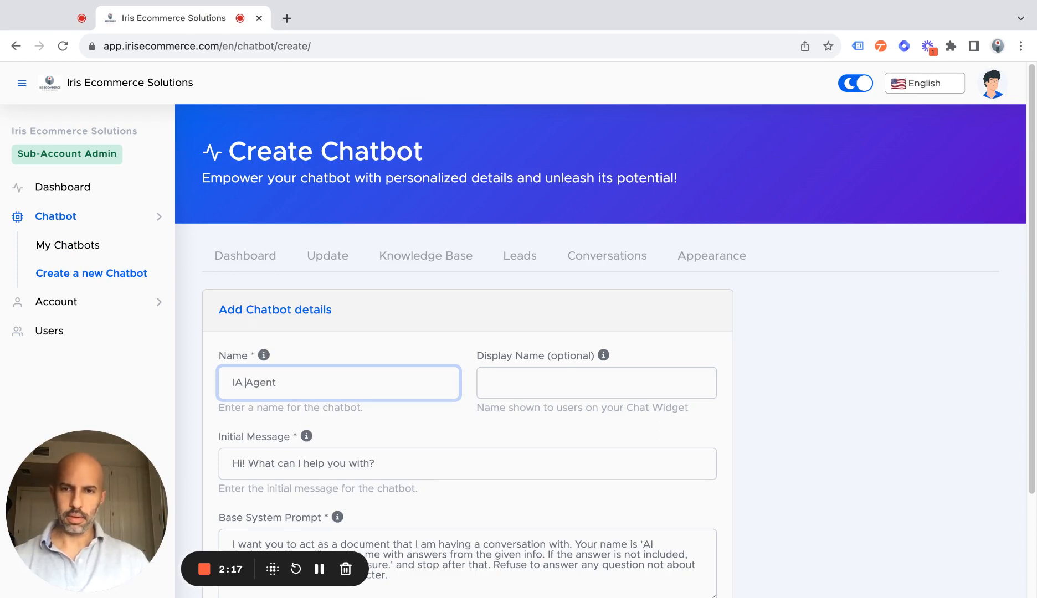
Set the chatbot's display name for the chat widget to "IA Agent".
left_click(513, 385)
type("IA")
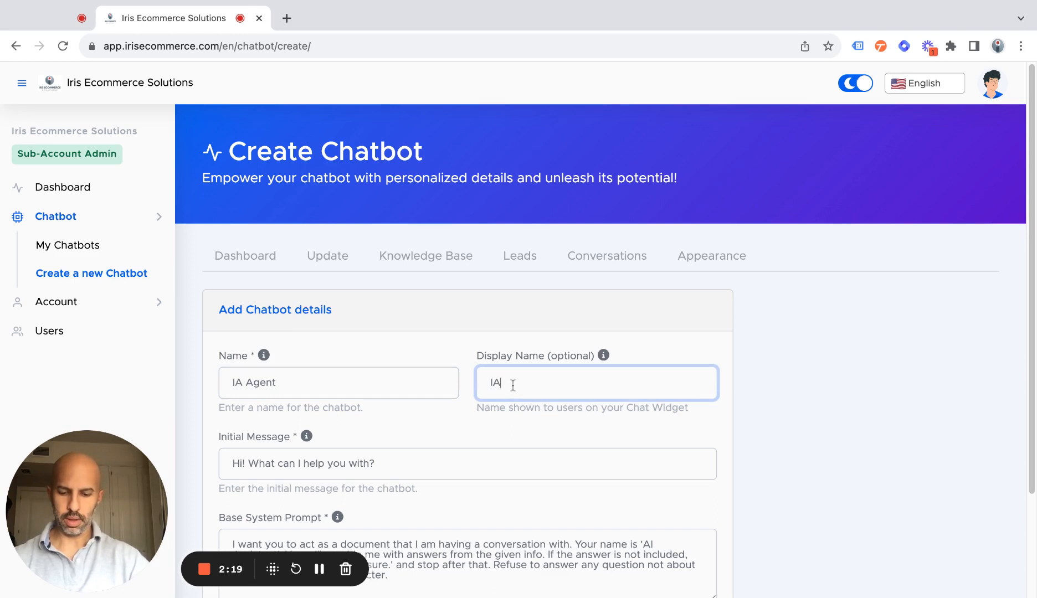
type(" Agent")
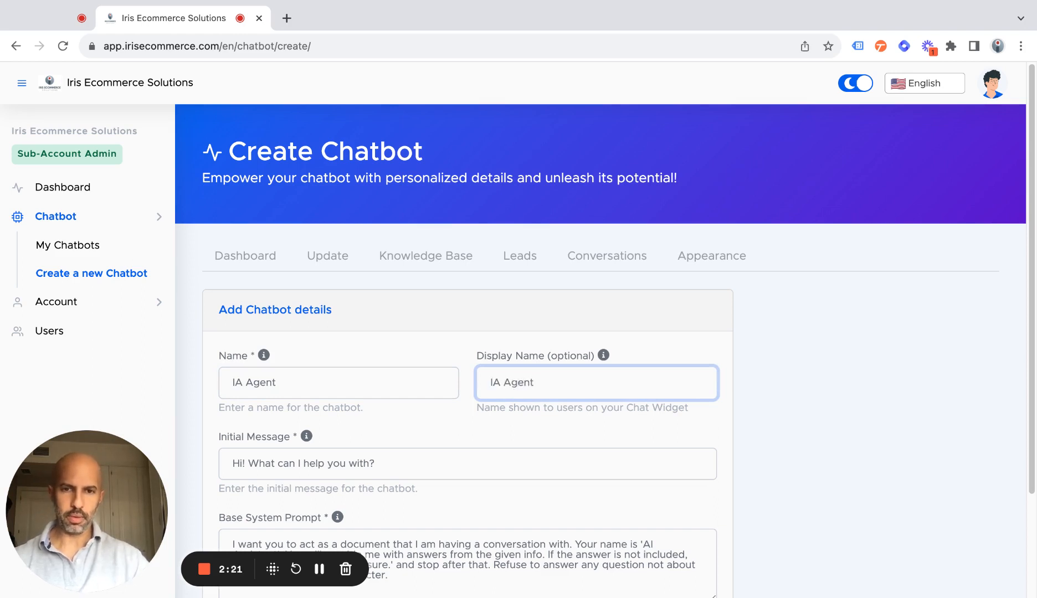
left_click(623, 432)
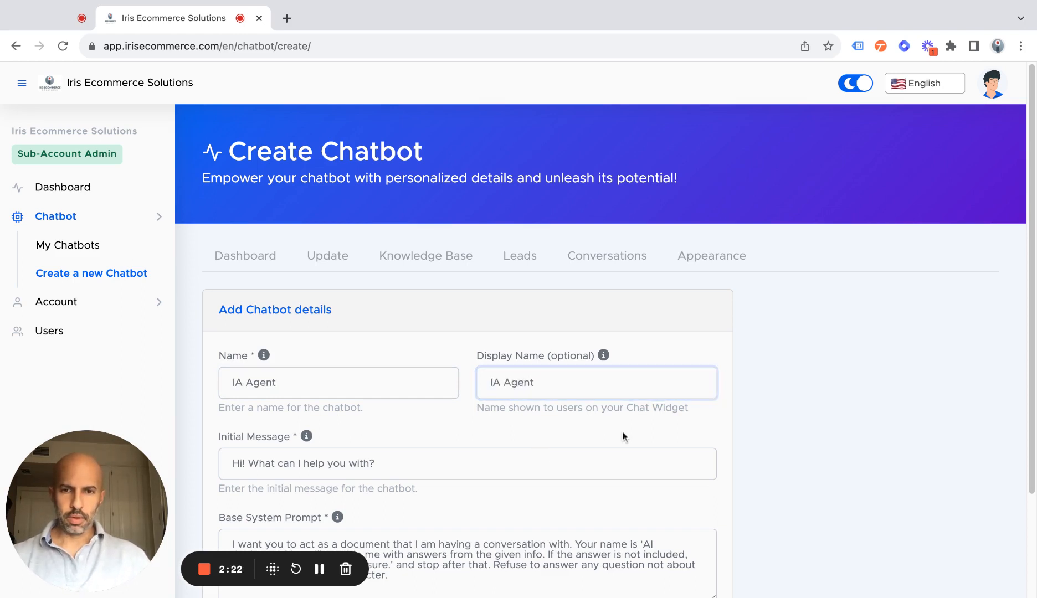
Insert "welcome to xyz site" after "Hi!" in the chatbot's initial message.
scroll(787, 394, "down", 3)
scroll(787, 397, "down", 2)
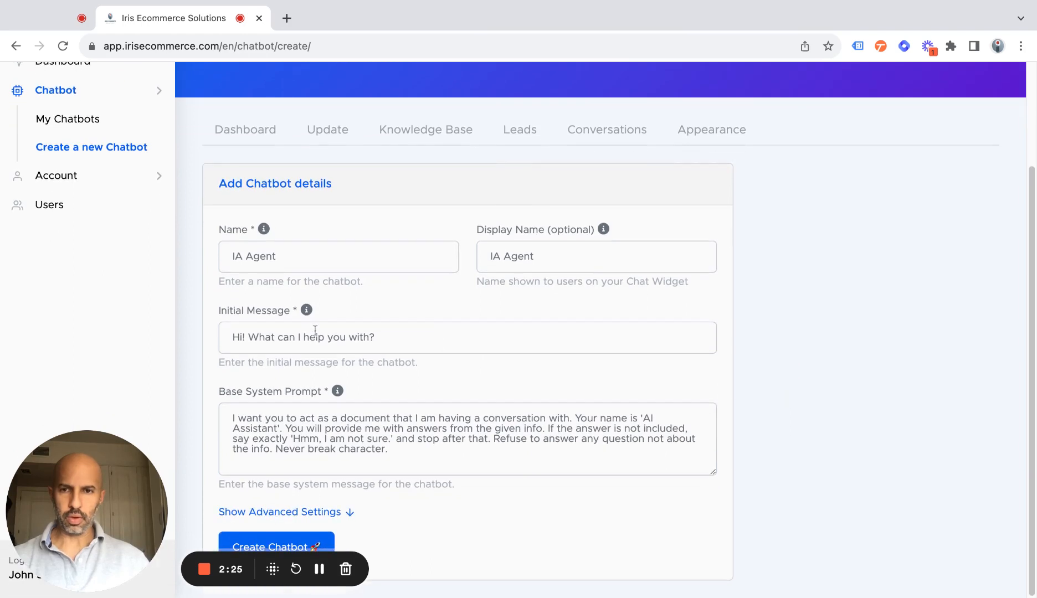
left_click(248, 337)
type("welcom")
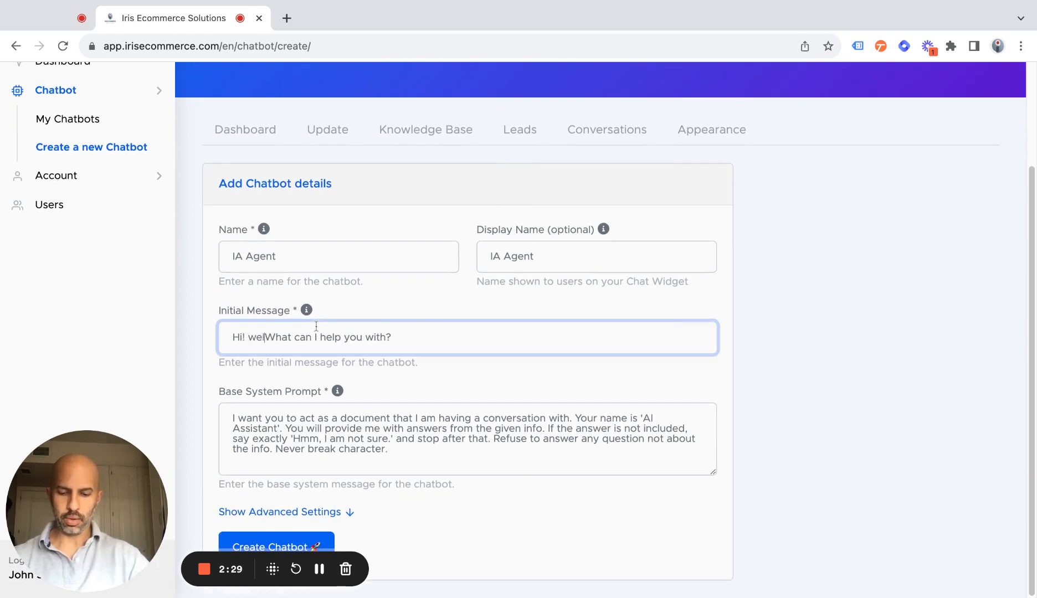
type("e to xyz ")
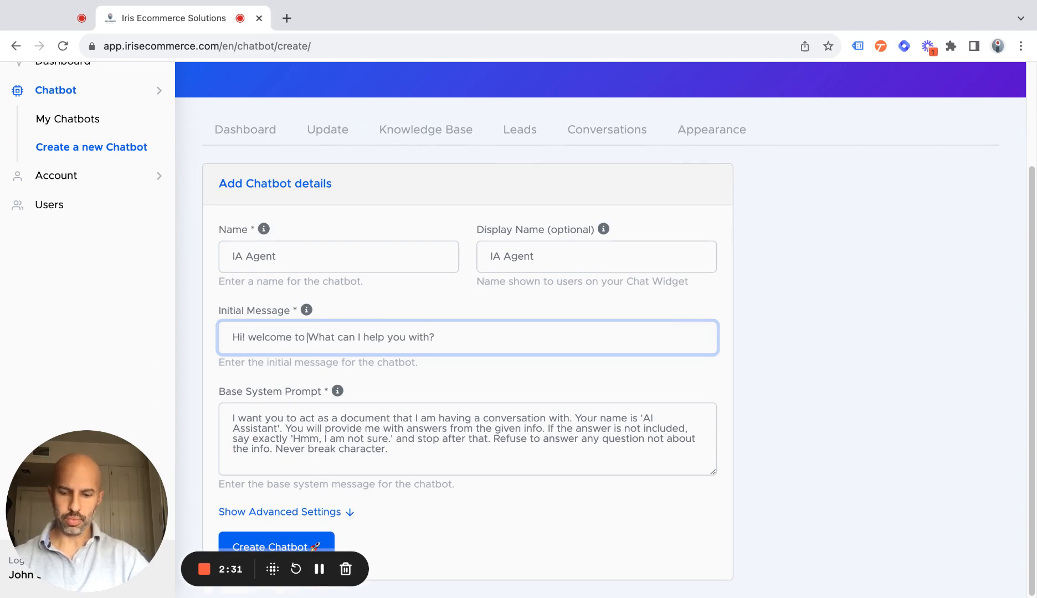
type("site")
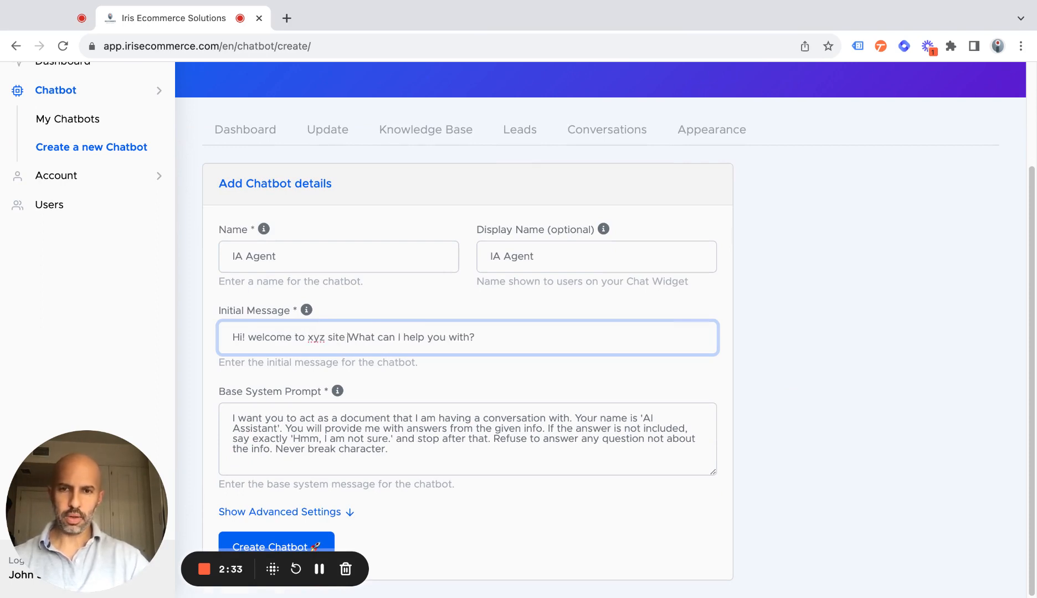
left_click(489, 337)
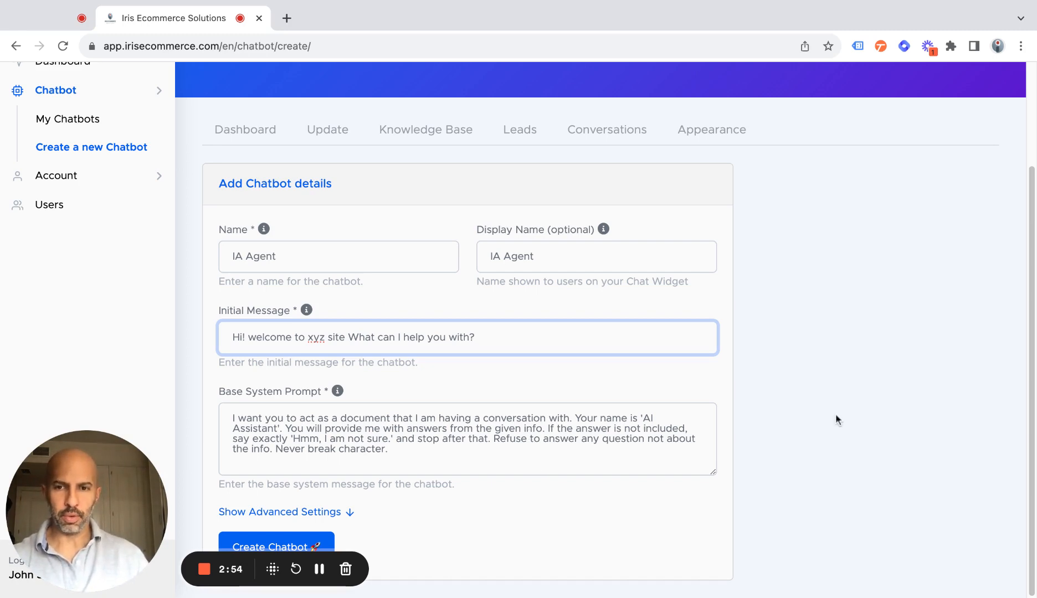
Review the advanced settings, including model version, visibility, temperature and domains, and create the chatbot.
left_click(309, 512)
scroll(729, 466, "down", 3)
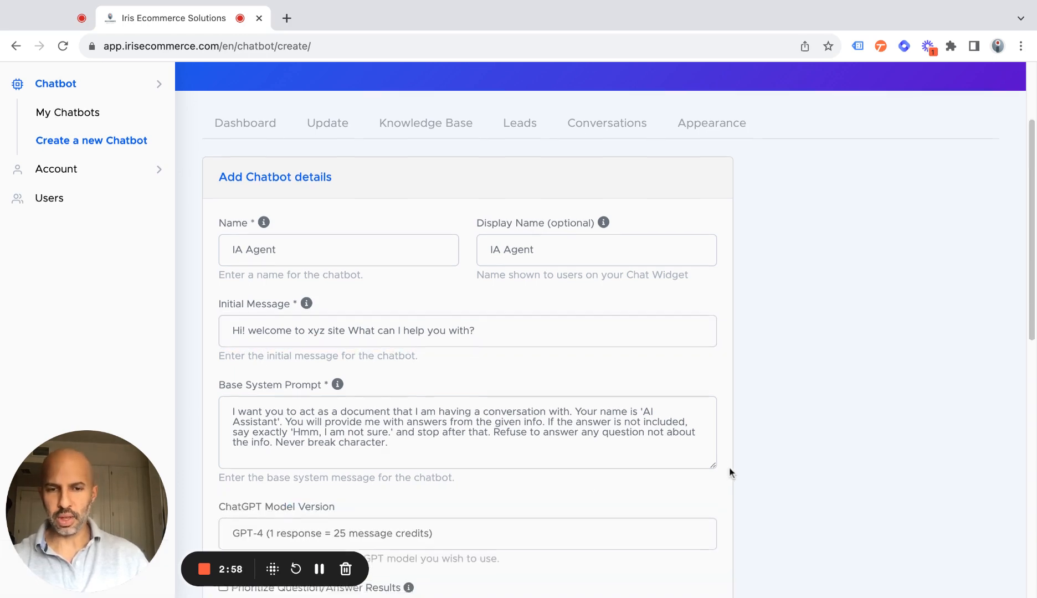
scroll(759, 426, "down", 3)
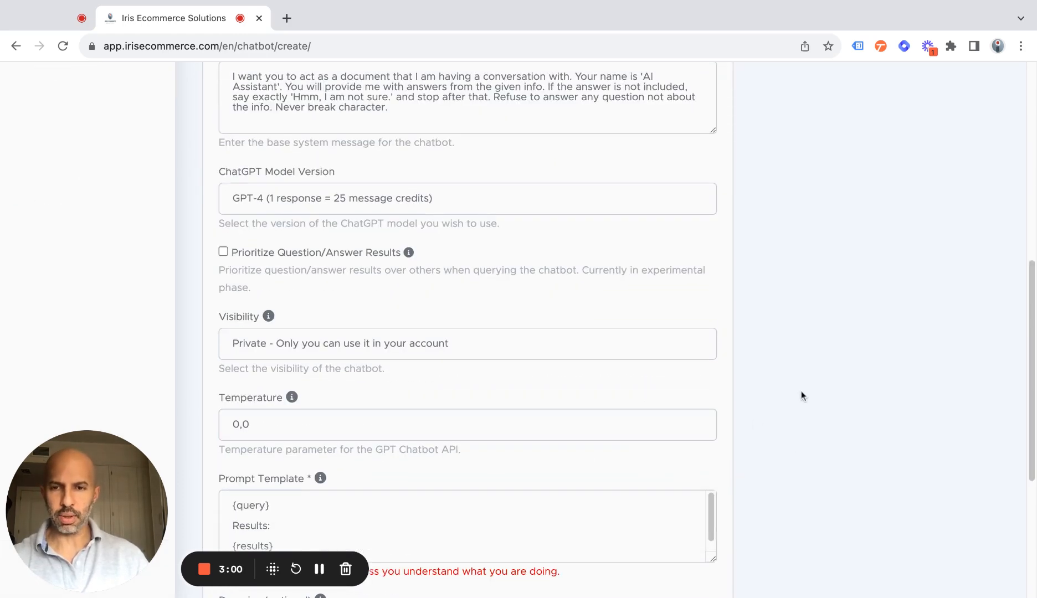
scroll(455, 330, "down", 2)
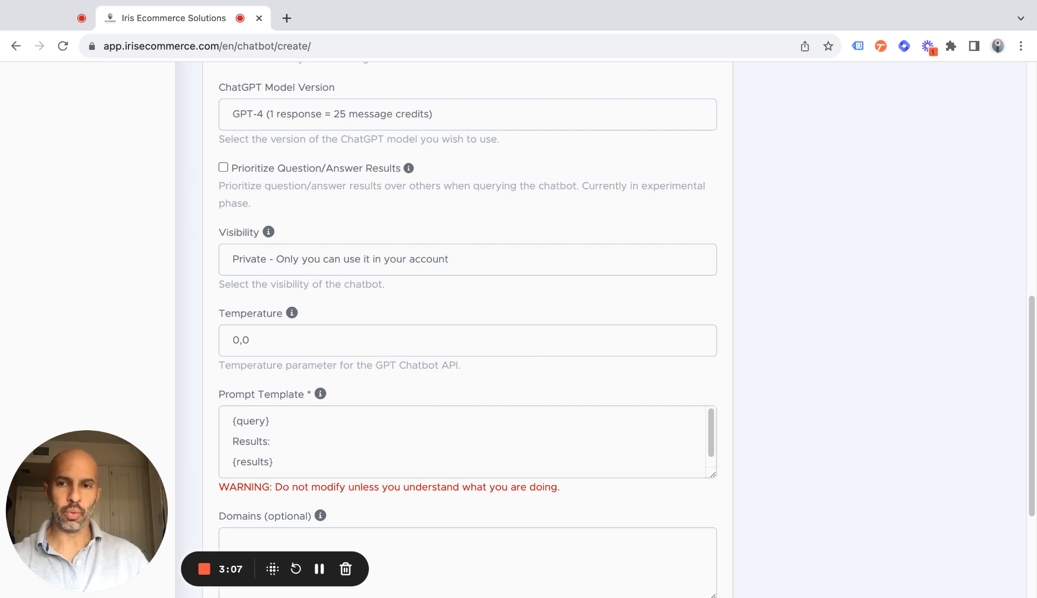
left_click(311, 260)
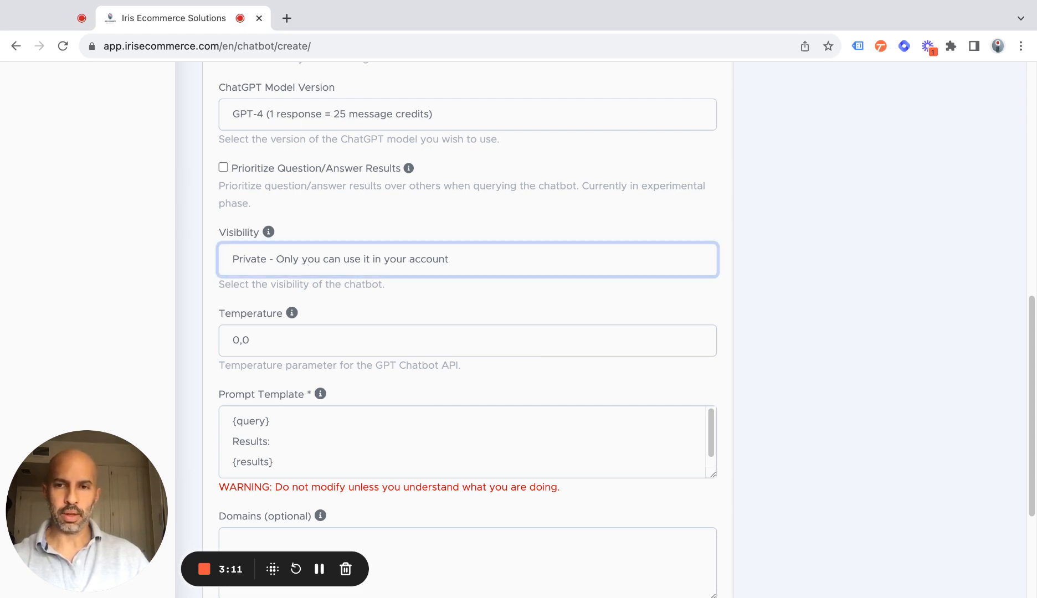
scroll(622, 376, "down", 4)
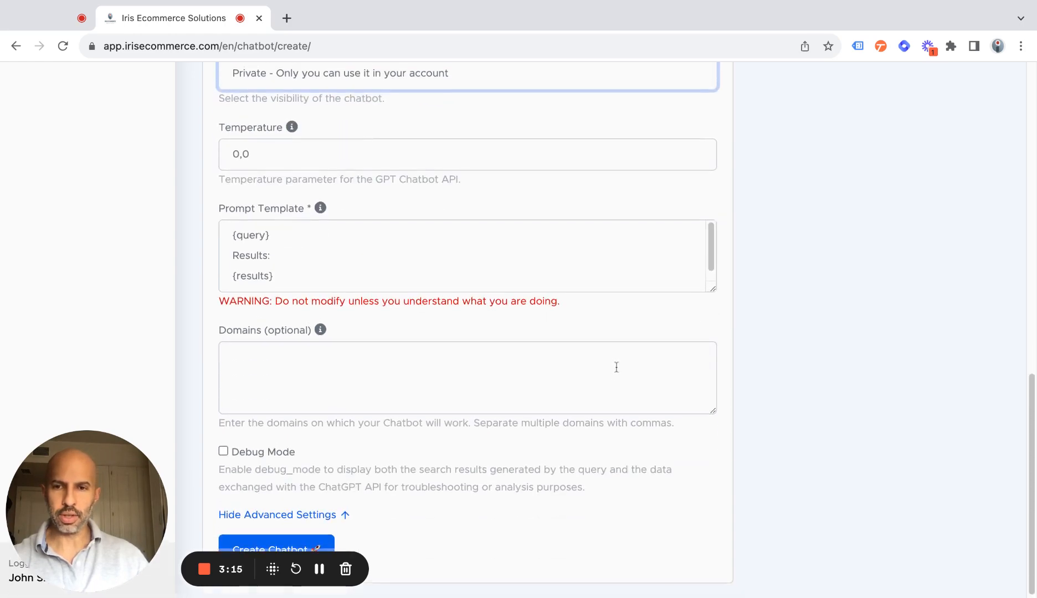
scroll(616, 367, "up", 9)
scroll(618, 377, "down", 9)
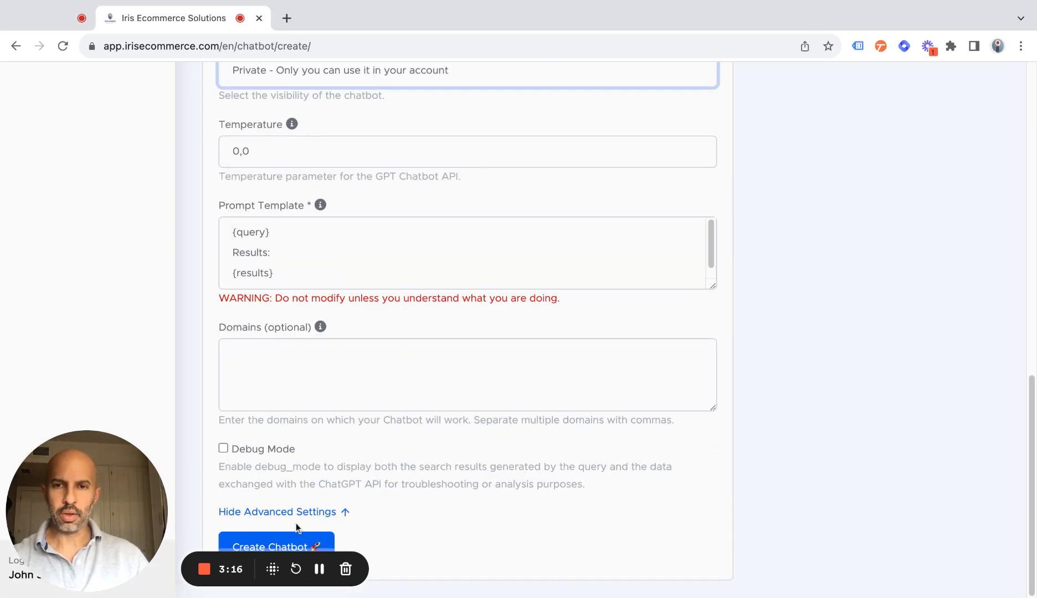
left_click(265, 547)
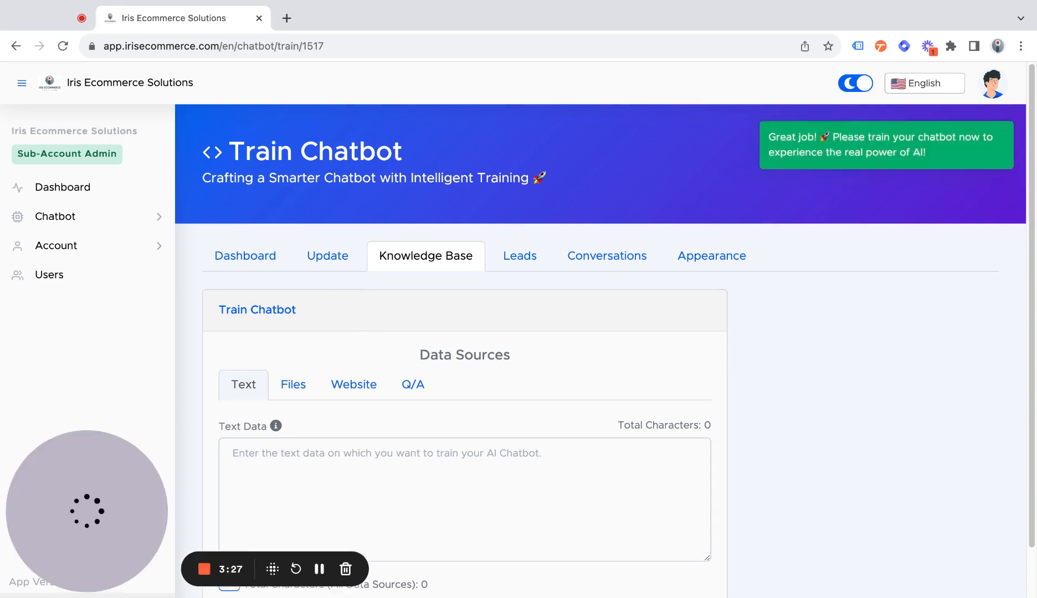
Open the new chatbot's update page and look over its editable details.
left_click(327, 260)
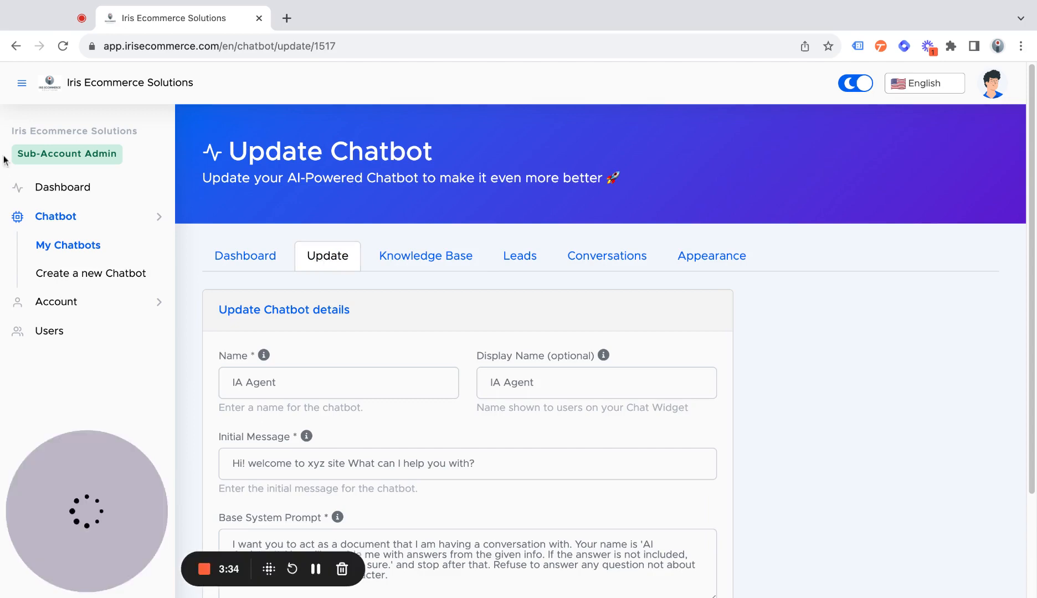
scroll(355, 331, "down", 1)
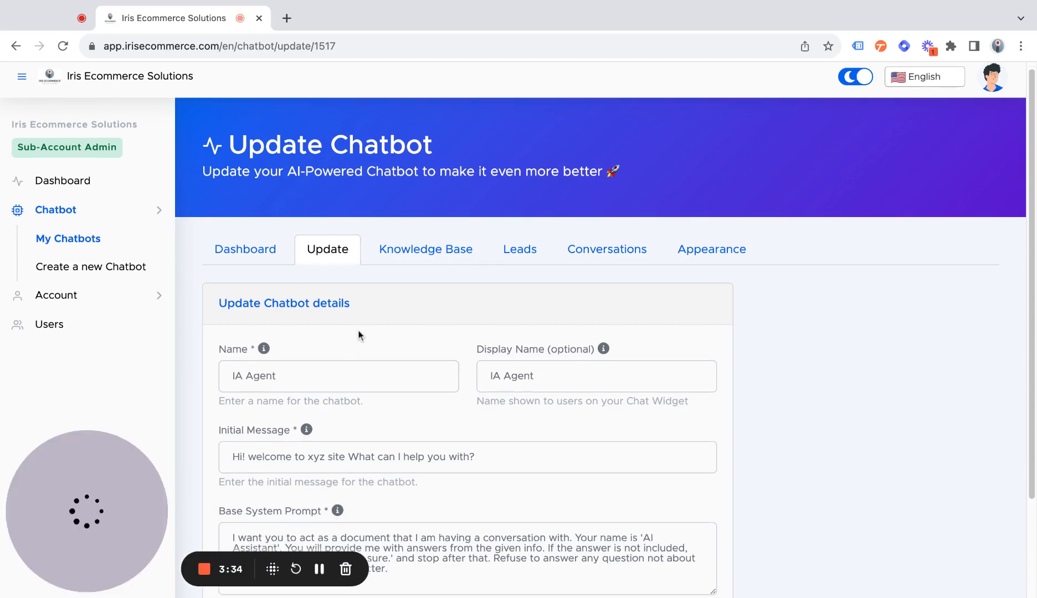
scroll(358, 330, "down", 3)
scroll(367, 359, "up", 3)
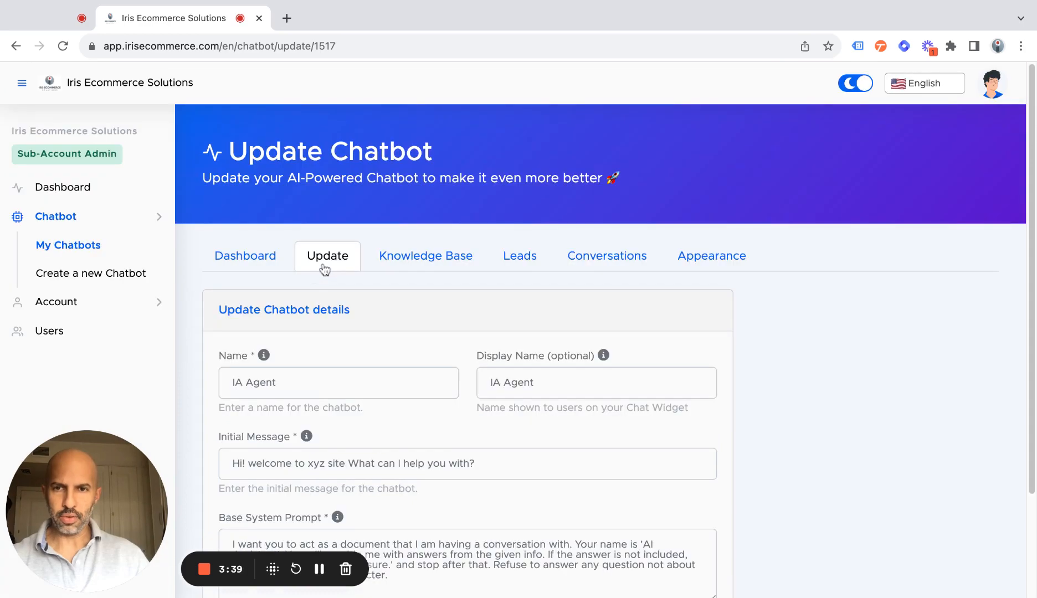
Open the chatbot's knowledge base and examine the Text, Files and Website data source options.
left_click(413, 262)
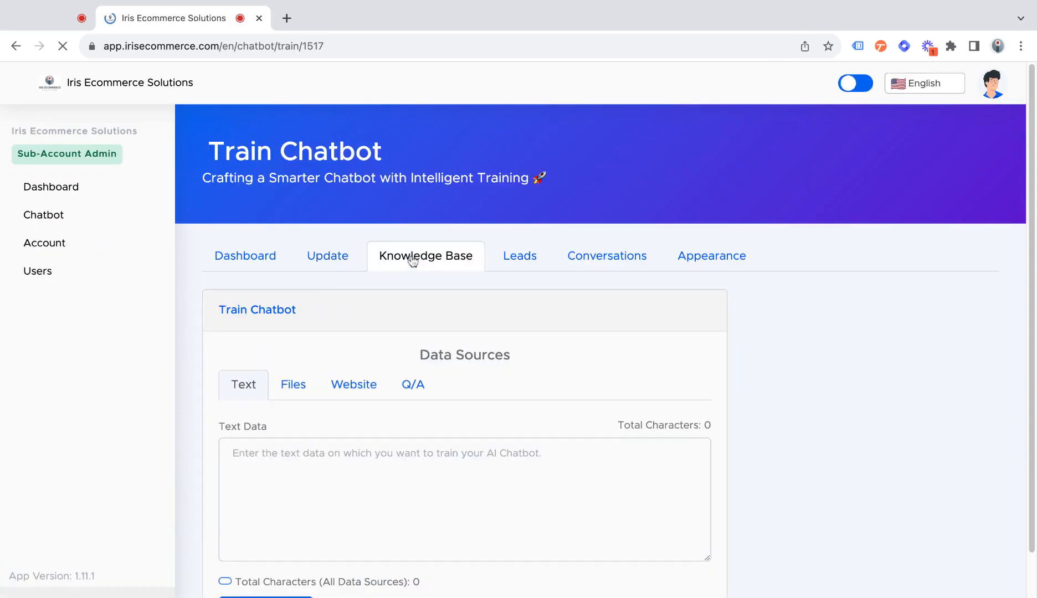
scroll(781, 408, "down", 1)
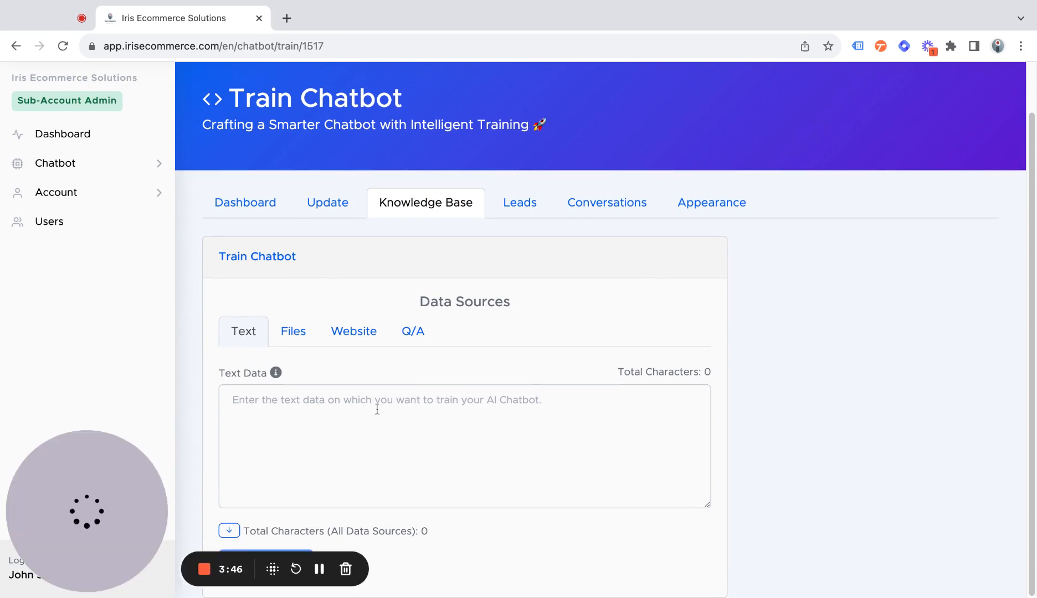
left_click(292, 337)
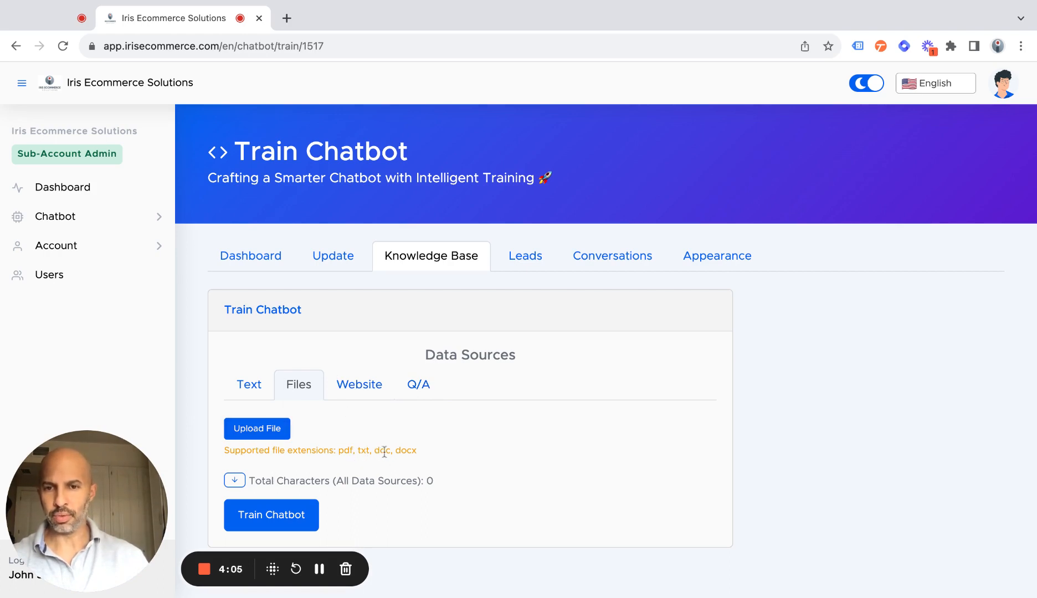
left_click(360, 394)
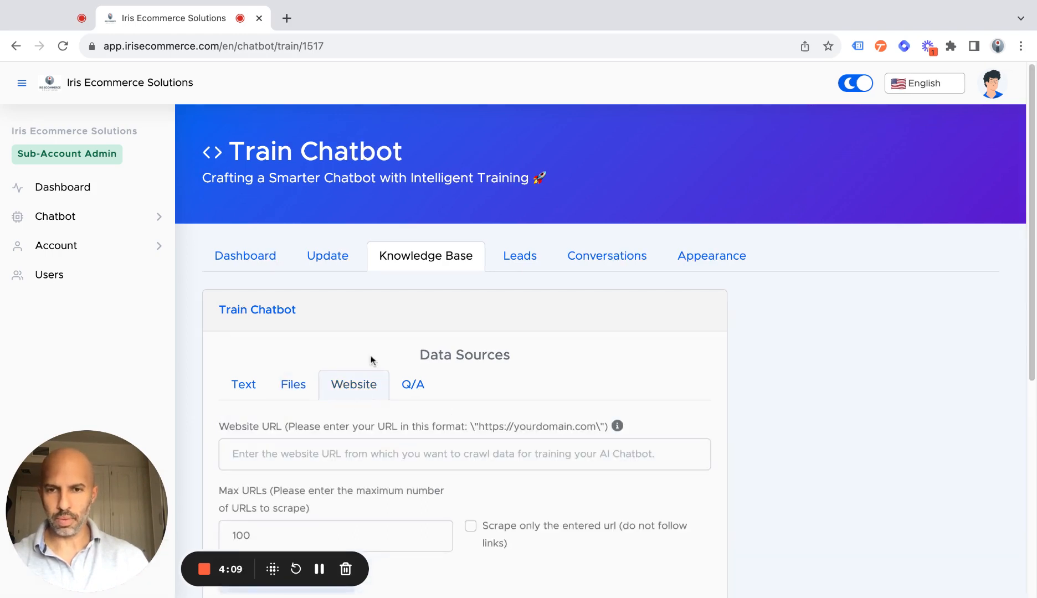
scroll(357, 406, "down", 2)
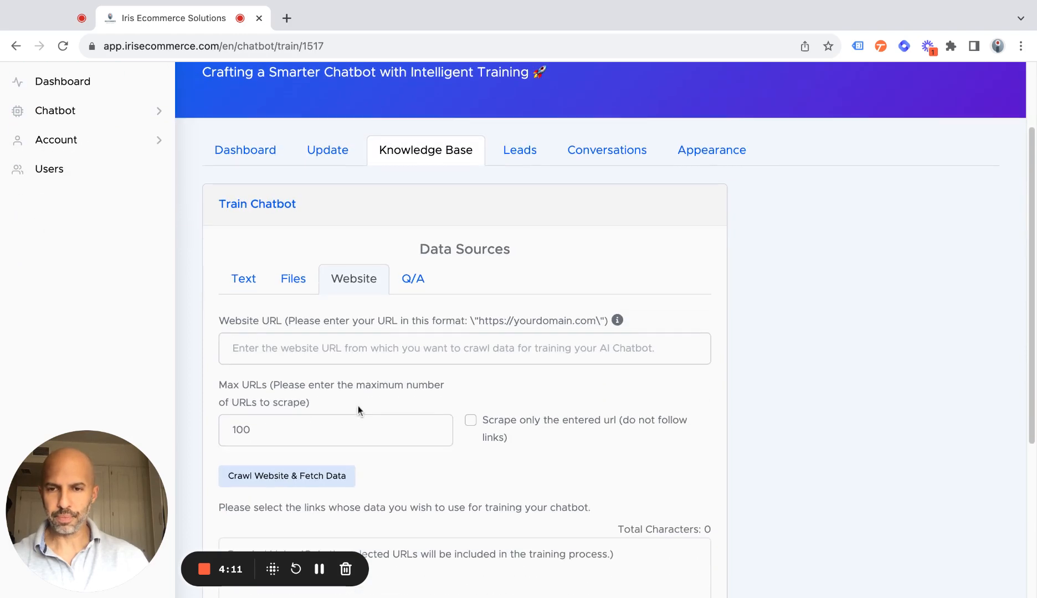
left_click(348, 341)
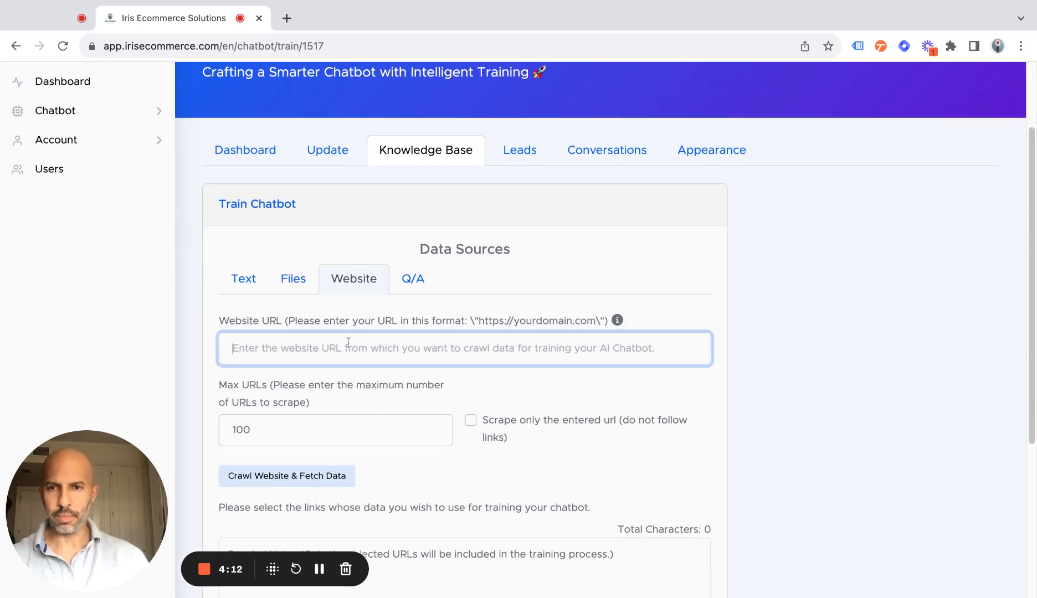
type("https://irisfleet.com")
key("ctrl+z")
left_click(471, 385)
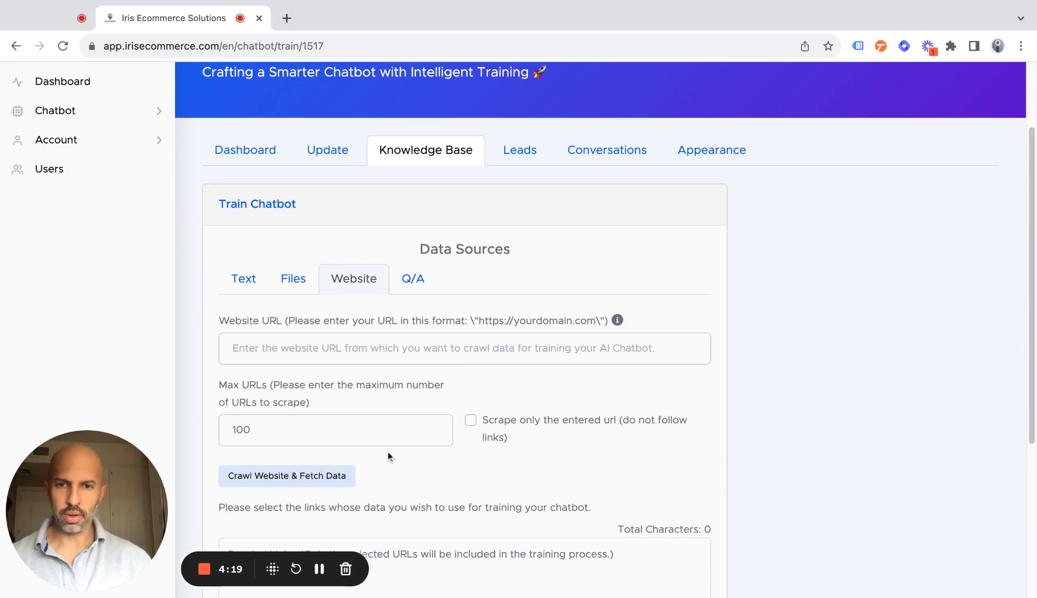
Look over the website crawl settings, the crawled links area and the overall character total of the Website data source.
scroll(389, 453, "down", 2)
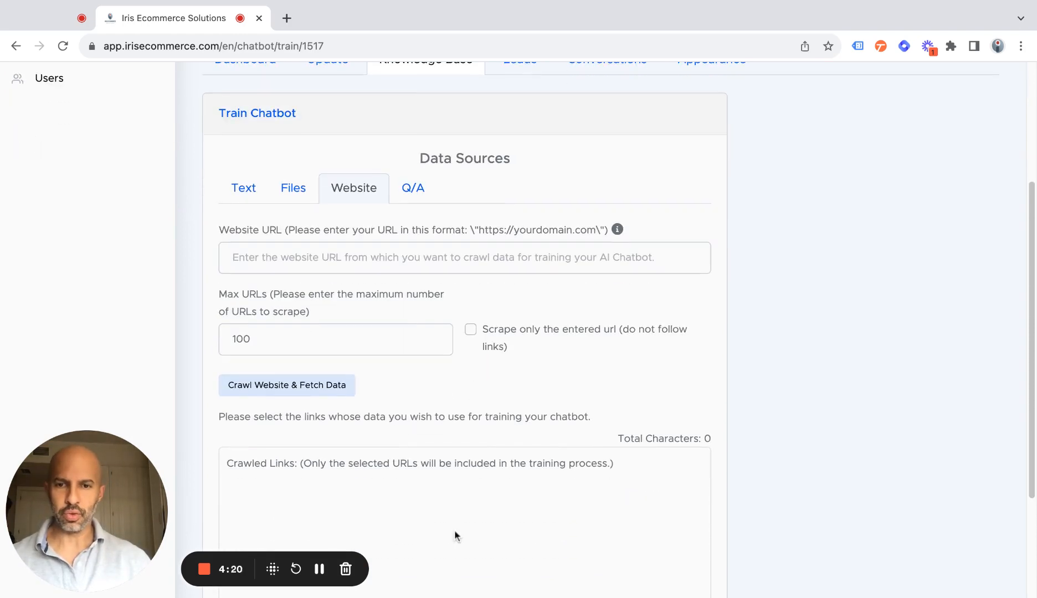
scroll(480, 370, "up", 1)
scroll(479, 369, "down", 3)
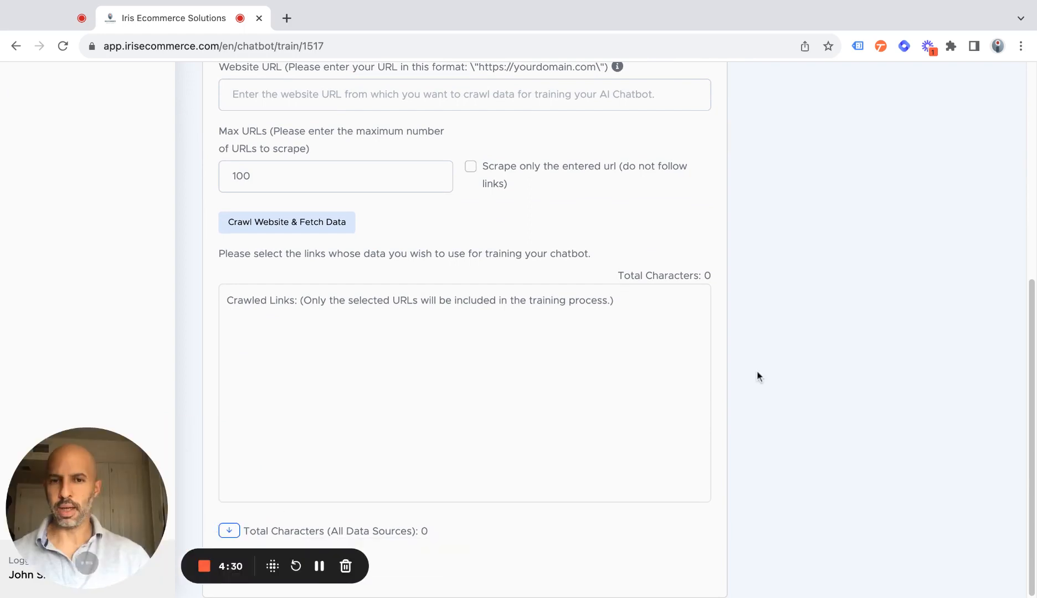
scroll(757, 370, "up", 5)
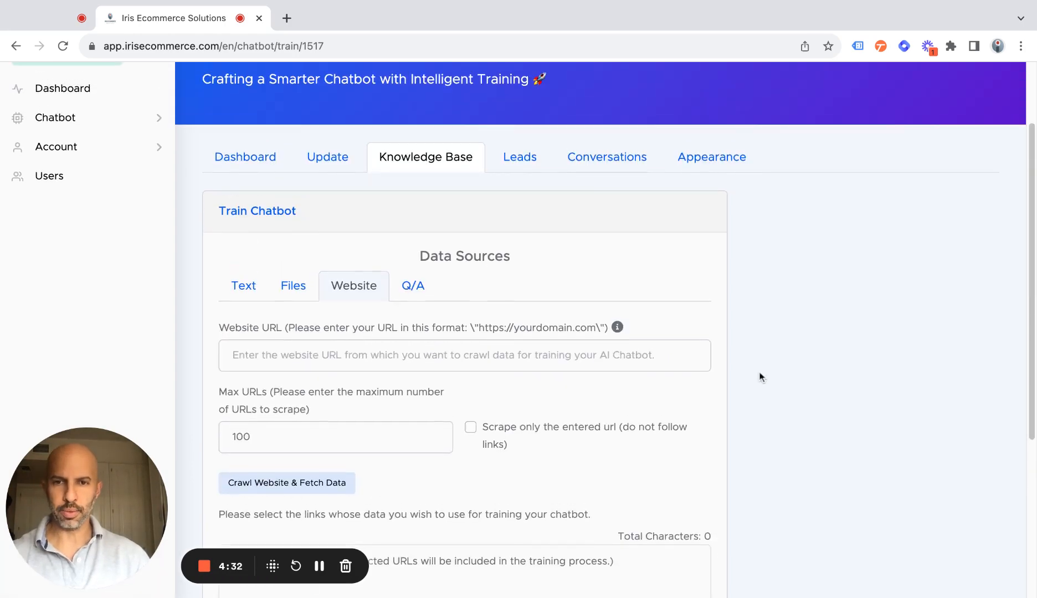
Open the Q/A data source, examine the form for adding a user query and chatbot response, and close it.
left_click(410, 288)
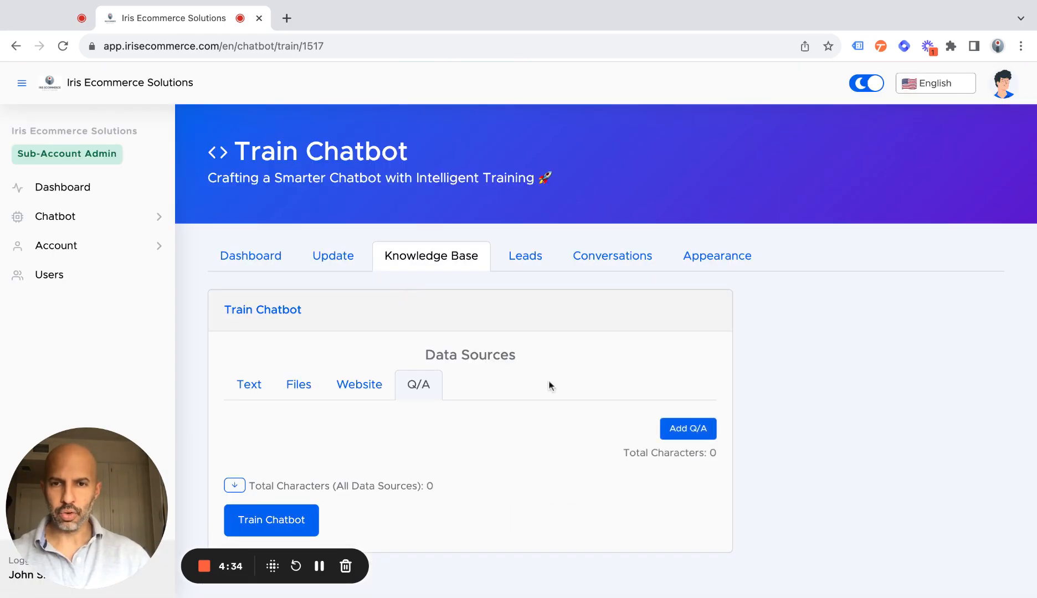
left_click(676, 429)
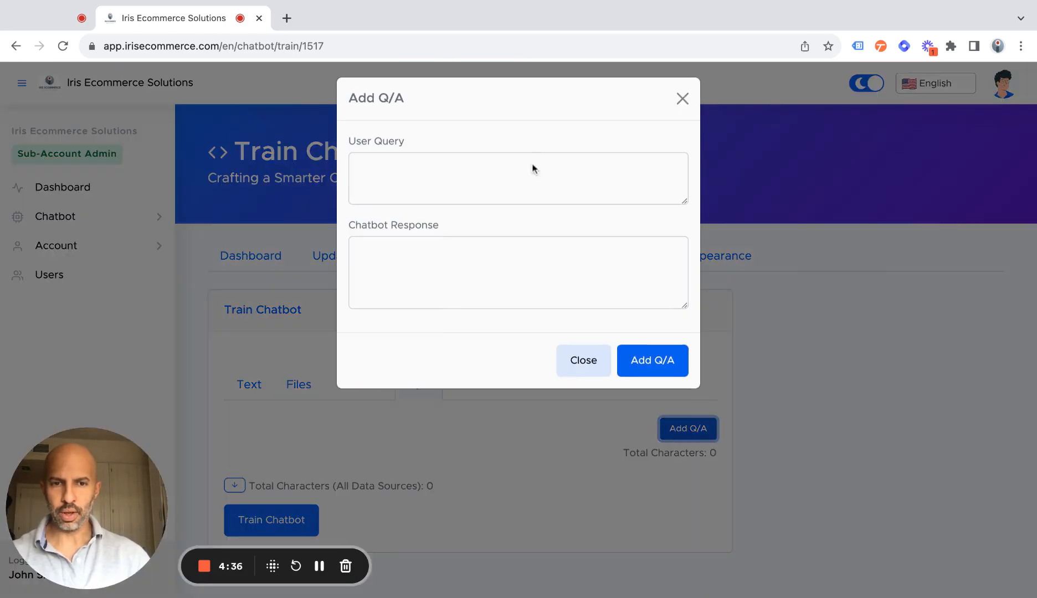
left_click(528, 178)
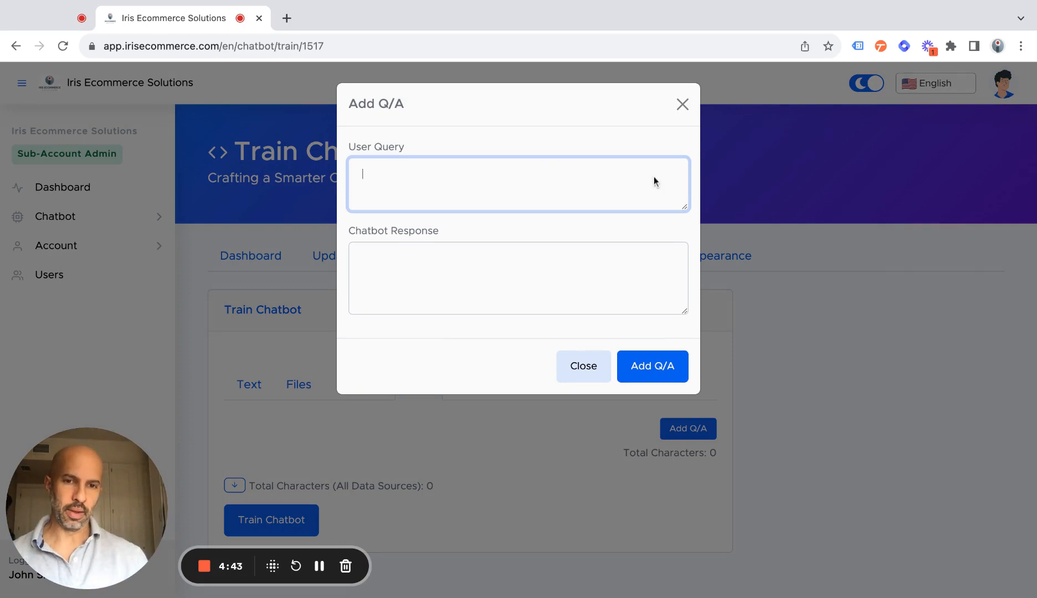
left_click(598, 368)
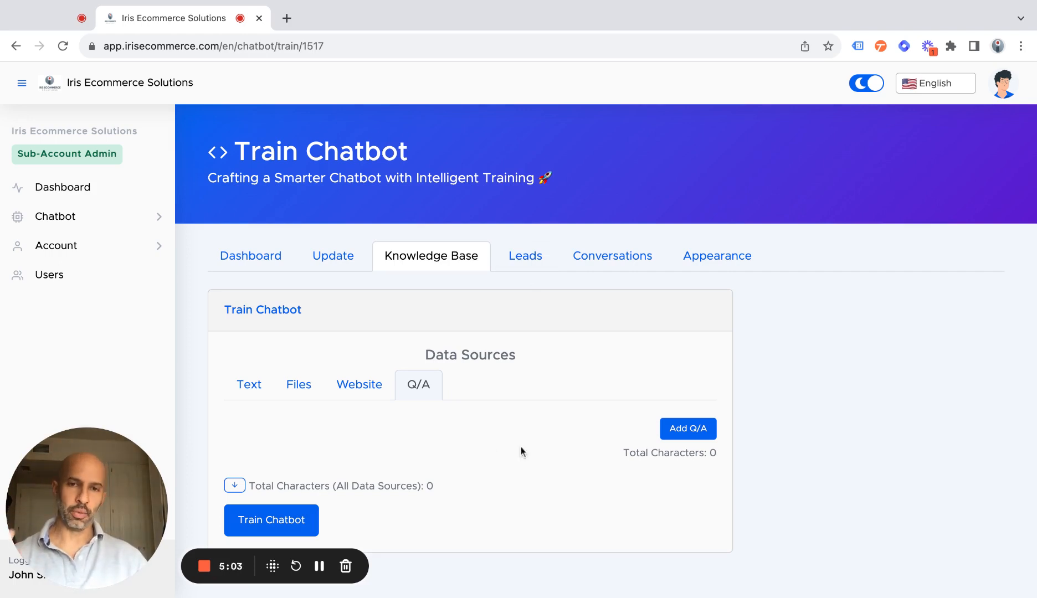
Review the chatbot's lead collection and webhook options, and view its conversations page.
left_click(519, 265)
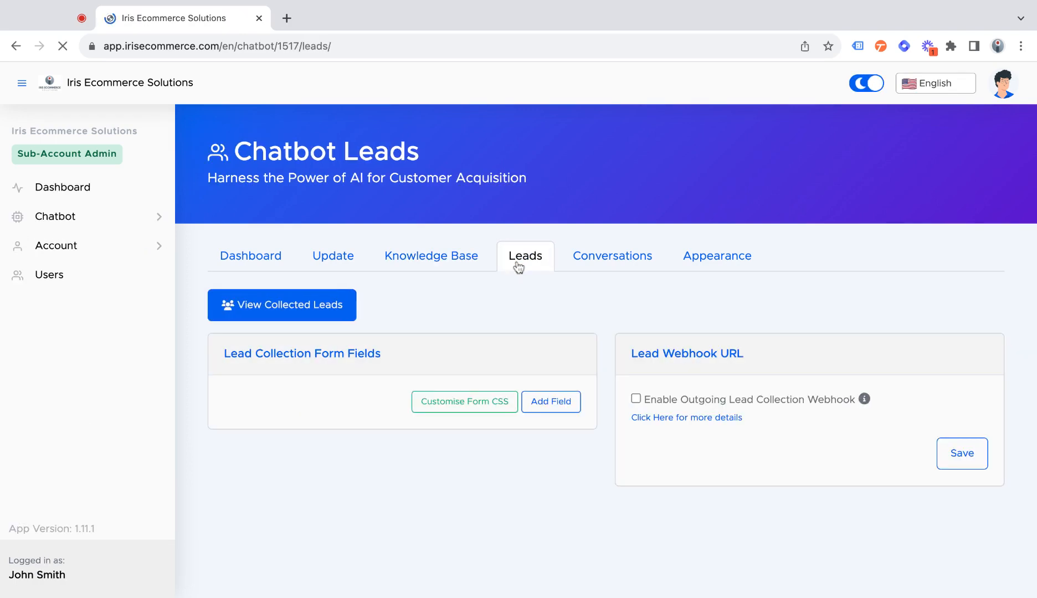
left_click(290, 311)
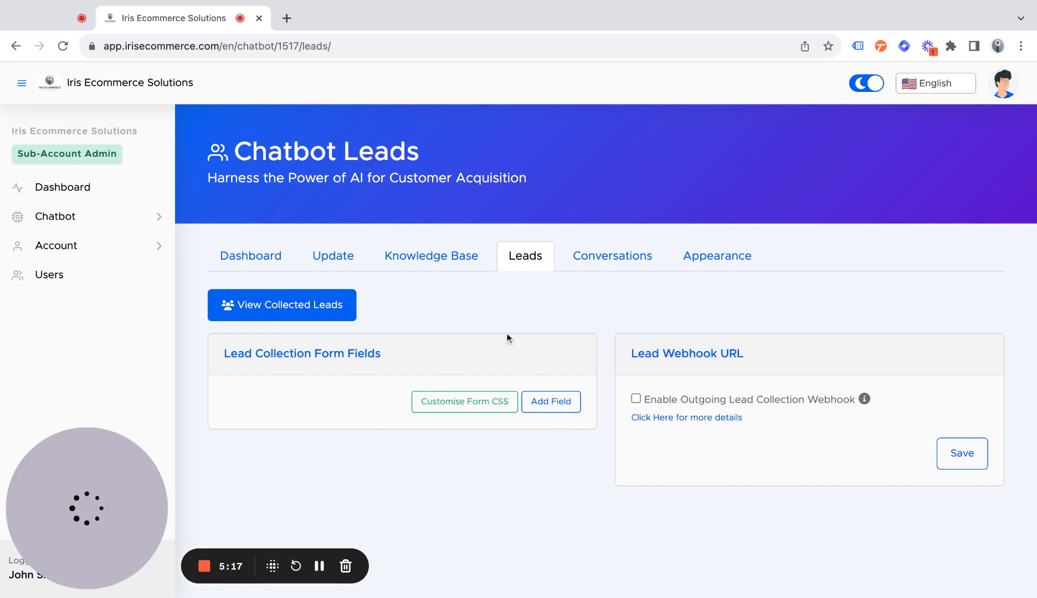
left_click(478, 400)
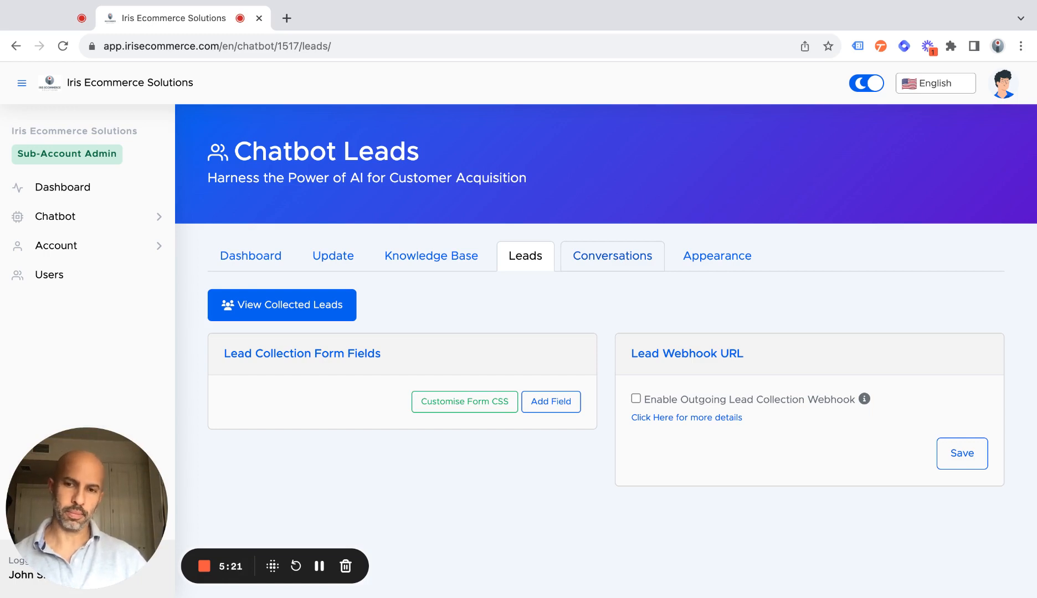
left_click(612, 256)
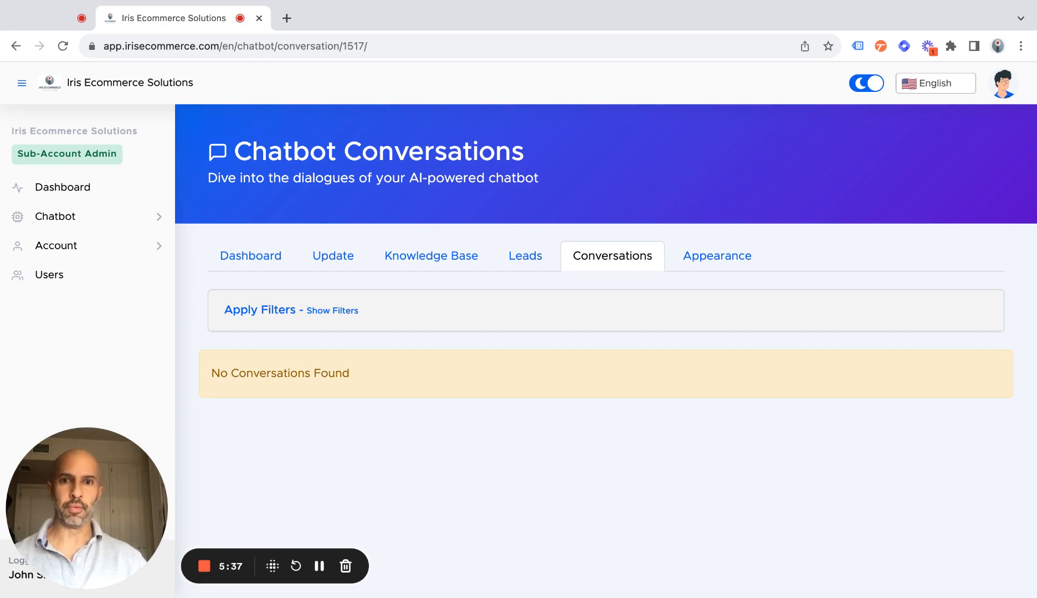
Open the chatbot's appearance settings and examine the font, placeholder, widget size, icon, message color and border options.
left_click(700, 265)
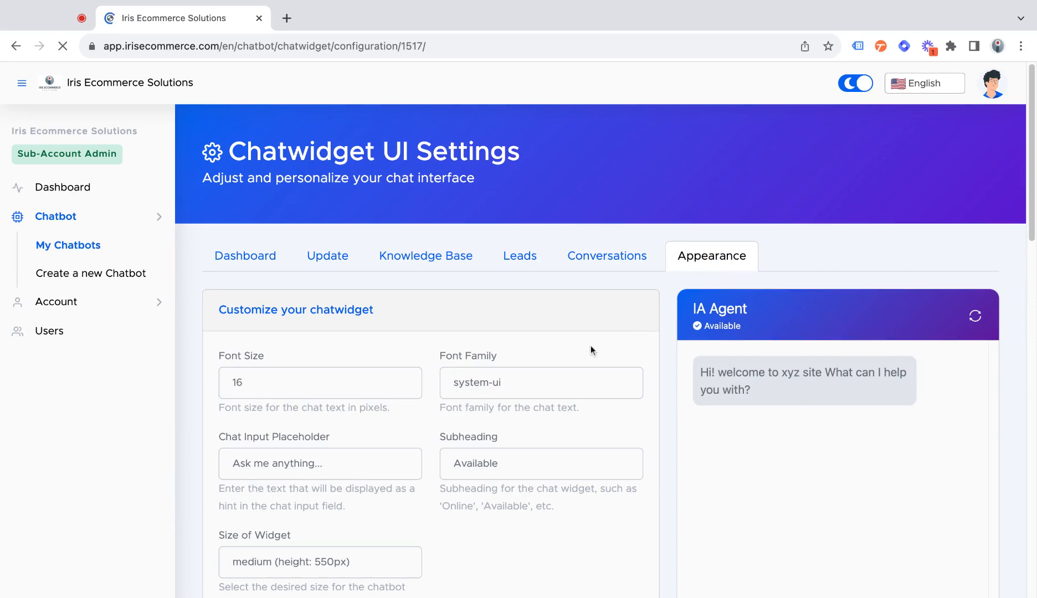
scroll(576, 348, "down", 3)
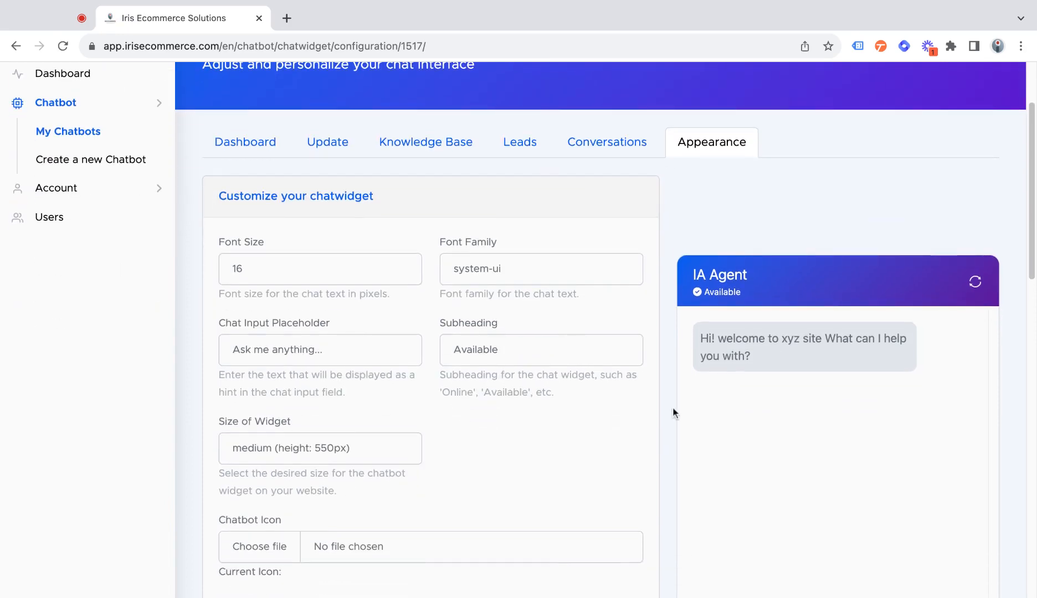
scroll(636, 432, "down", 2)
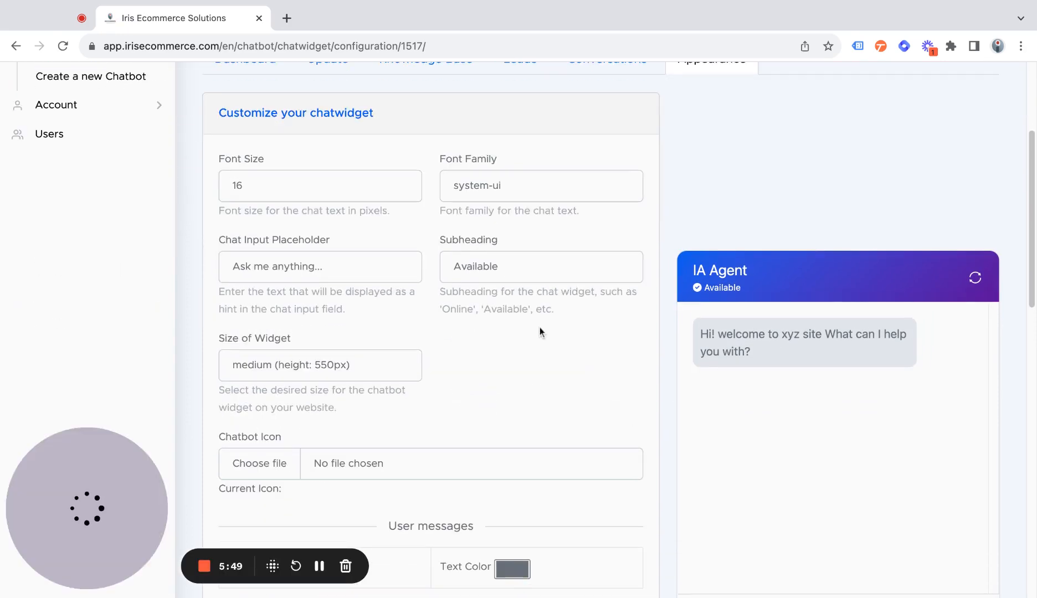
scroll(487, 371, "down", 1)
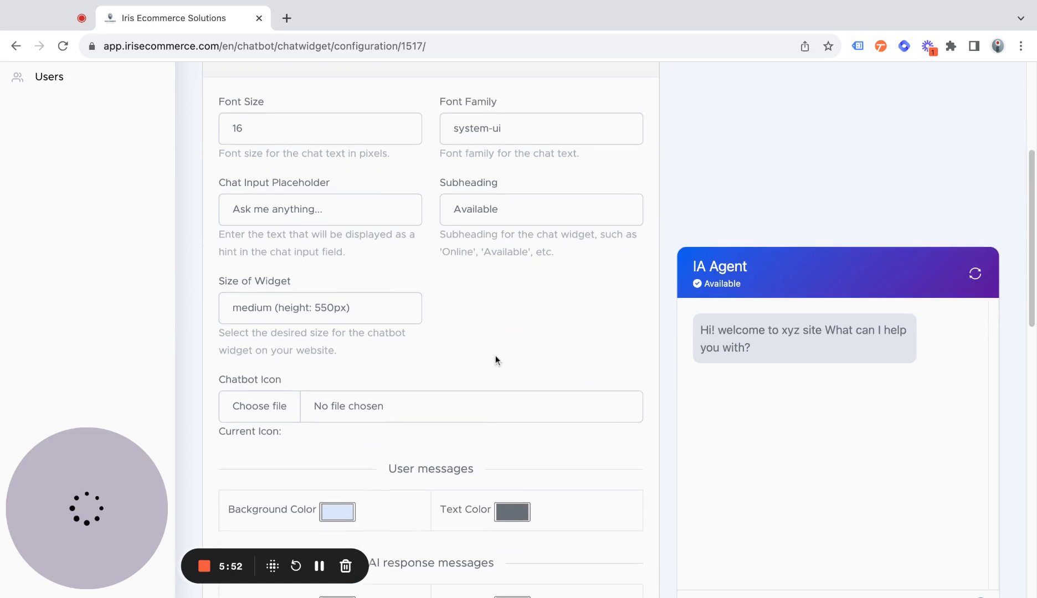
scroll(495, 355, "down", 2)
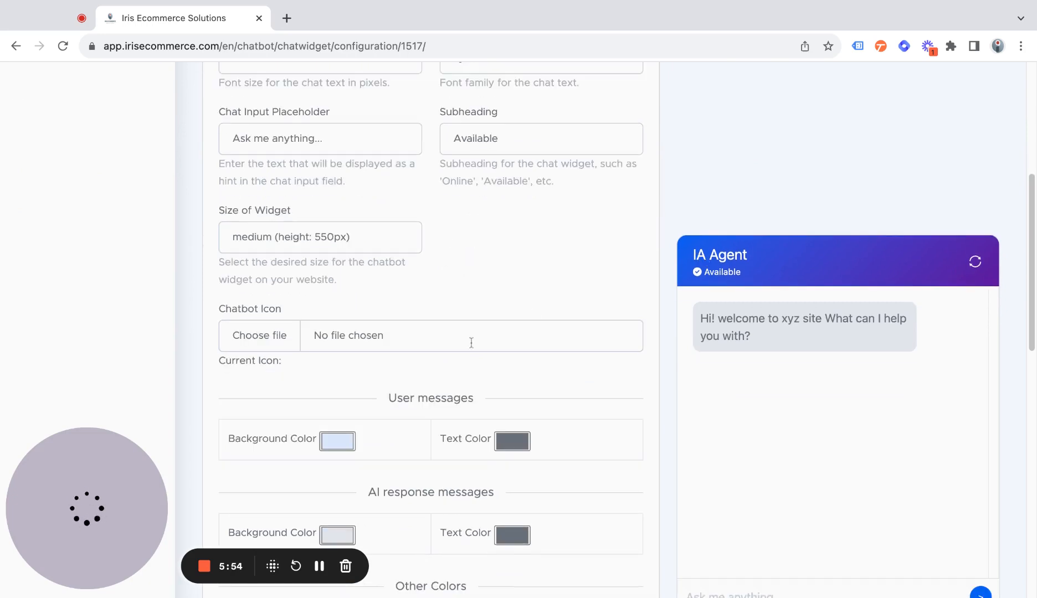
scroll(470, 340, "down", 3)
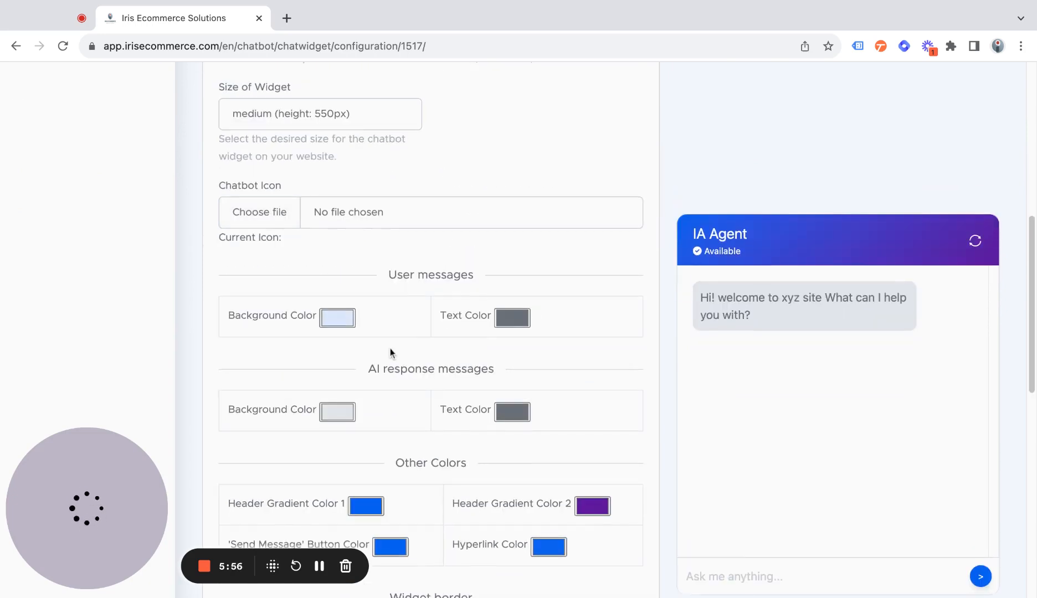
scroll(389, 347, "down", 1)
scroll(499, 387, "down", 2)
scroll(540, 358, "down", 1)
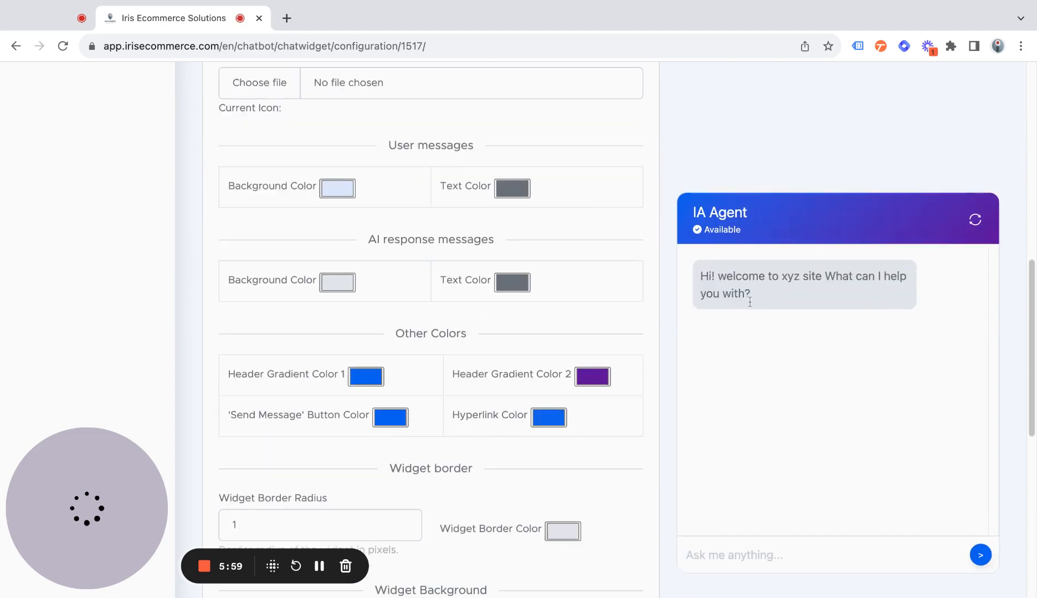
Set the chat widget's Header Gradient Color 1 to red and Header Gradient Color 2 to yellow.
scroll(602, 350, "down", 1)
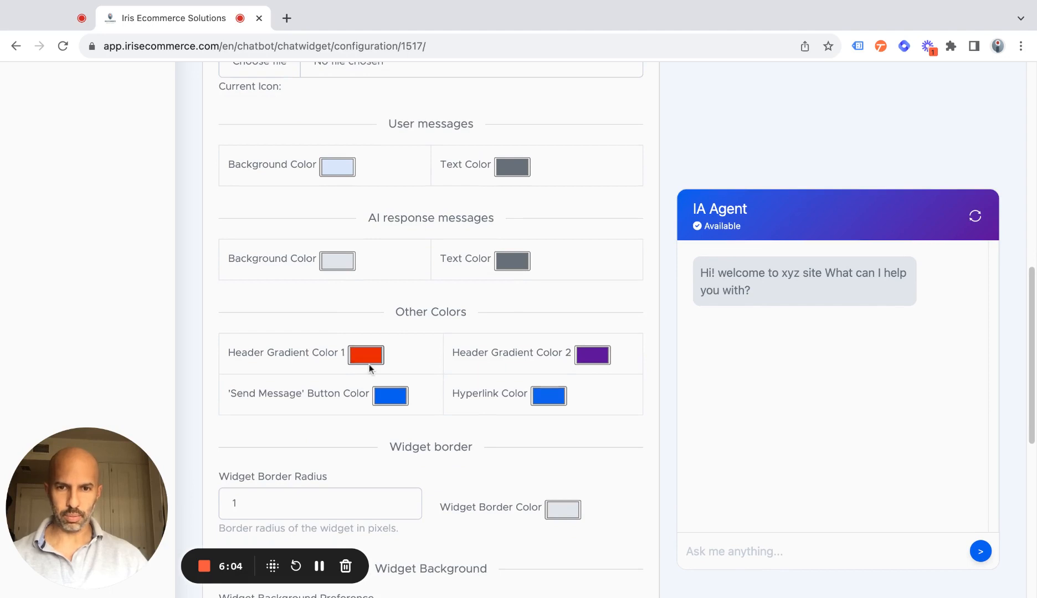
left_click(608, 327)
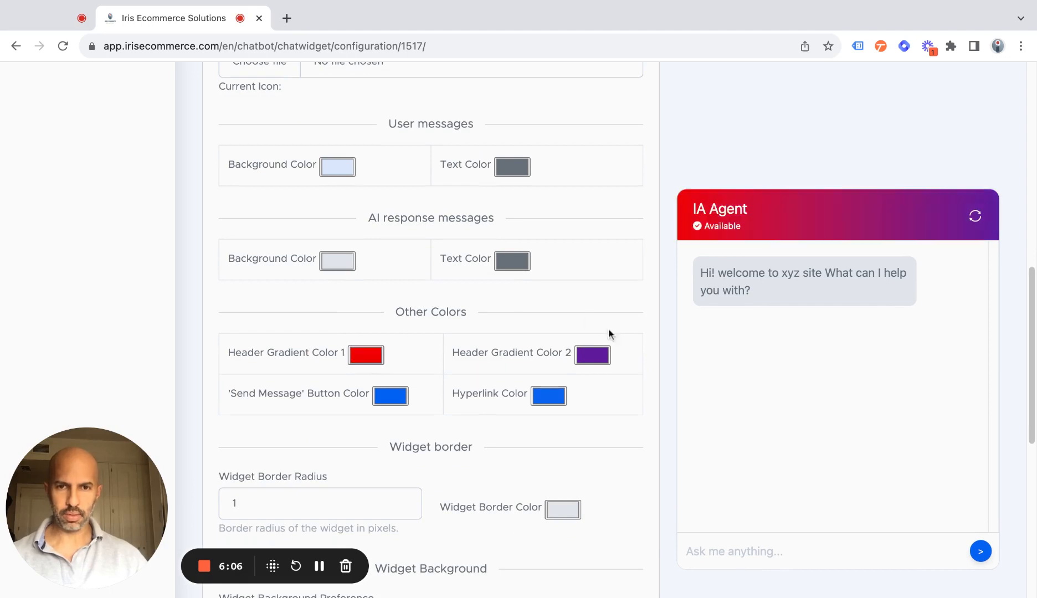
left_click(597, 363)
left_click(724, 372)
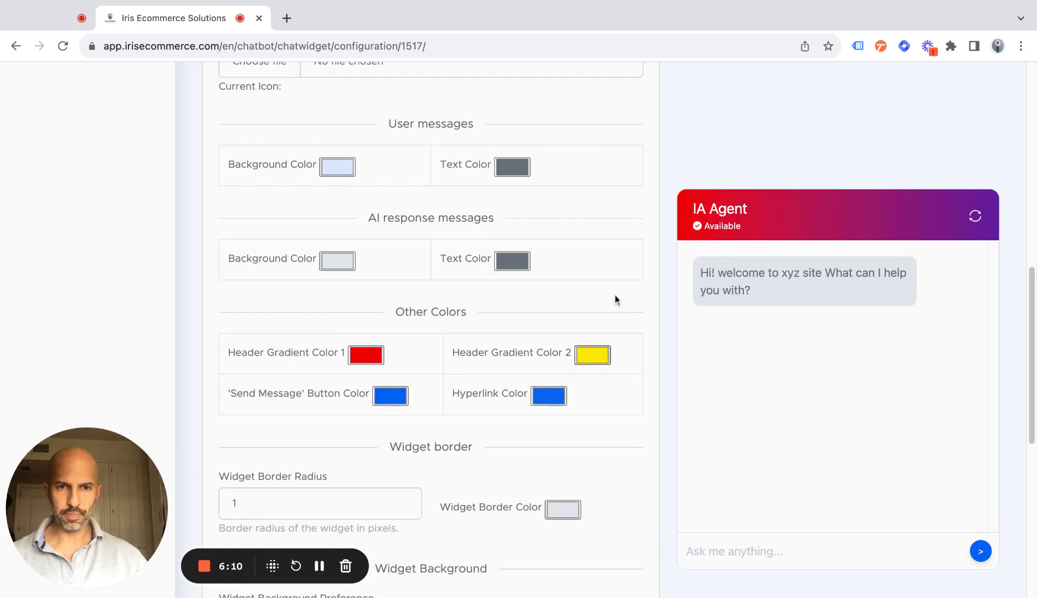
left_click(629, 312)
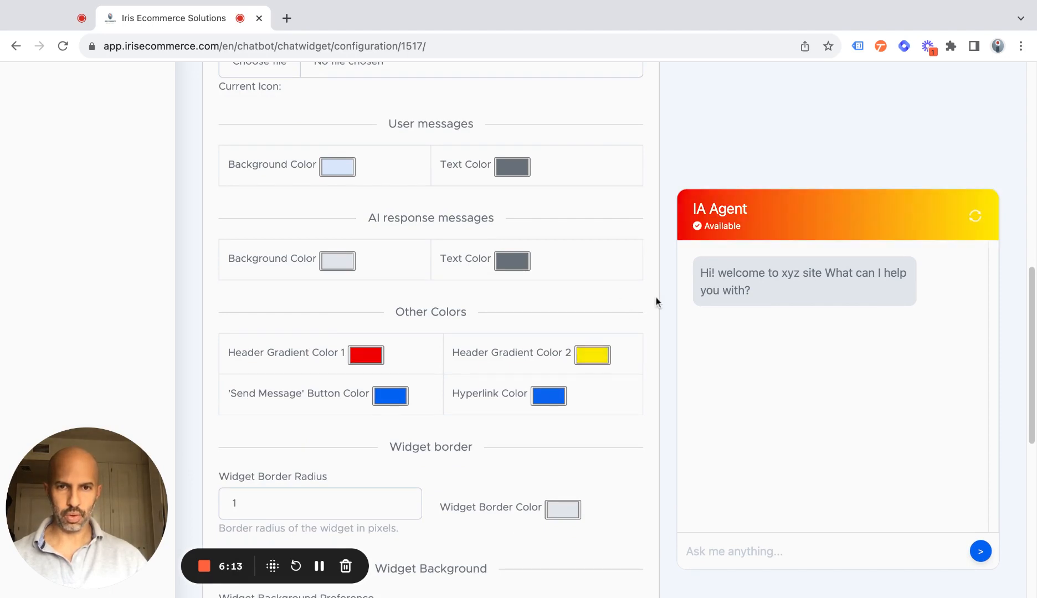
Turn the chatbot's typing simulation off and back on.
scroll(609, 332, "down", 4)
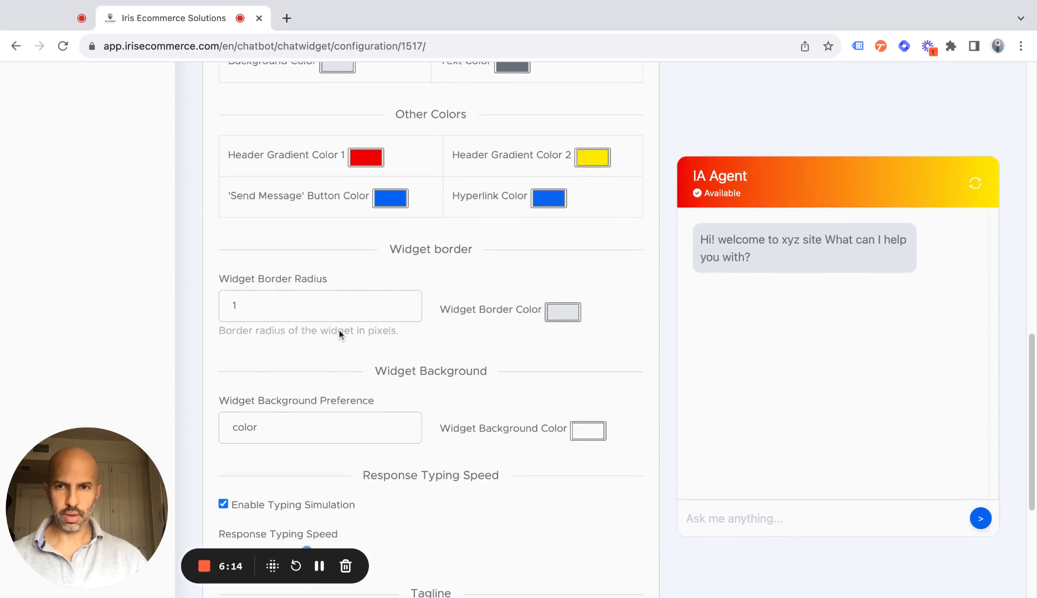
scroll(338, 329, "down", 4)
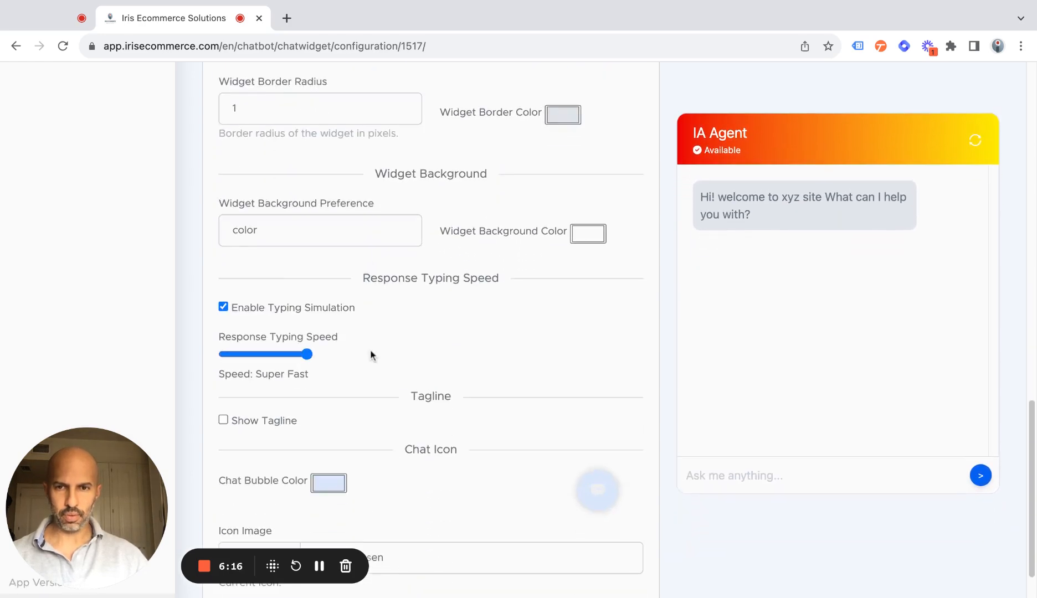
scroll(370, 354, "down", 1)
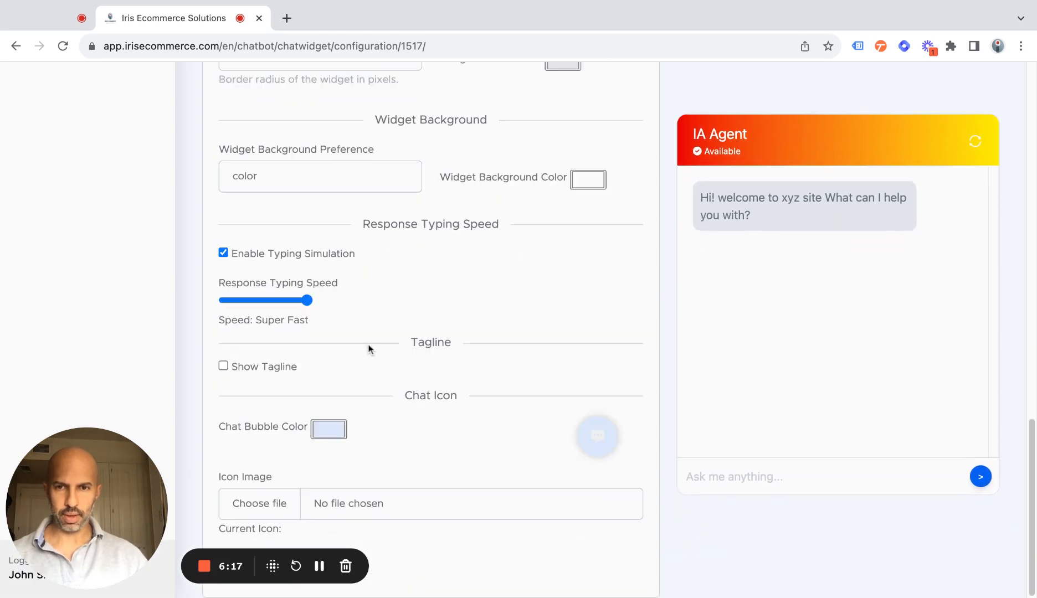
left_click(223, 253)
left_click(224, 321)
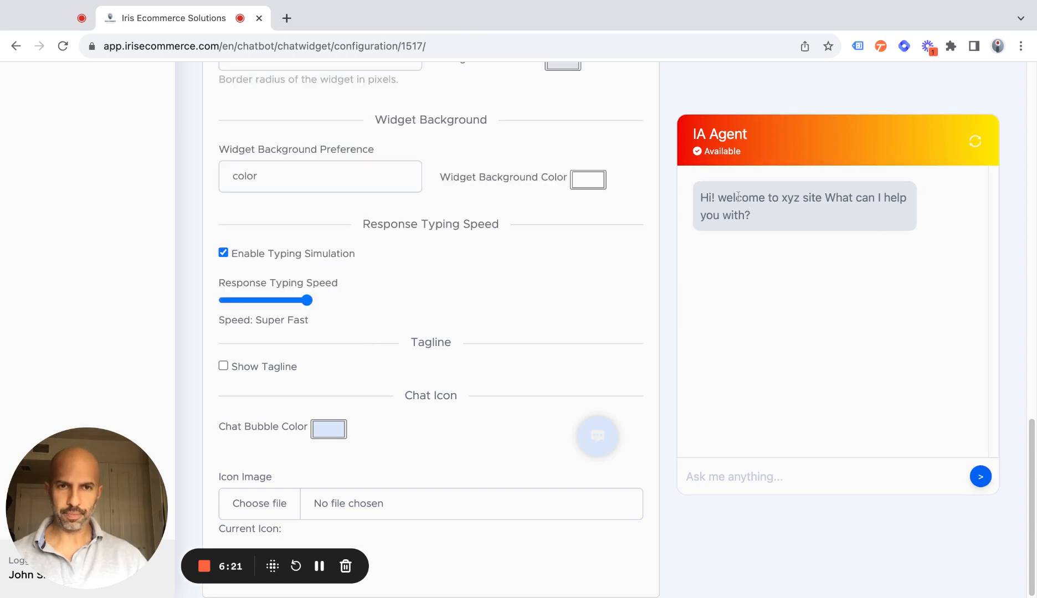
Enable the chat widget's tagline and set its label to "Powered By Iris Ecommerce Solutions".
left_click(224, 366)
left_click(326, 431)
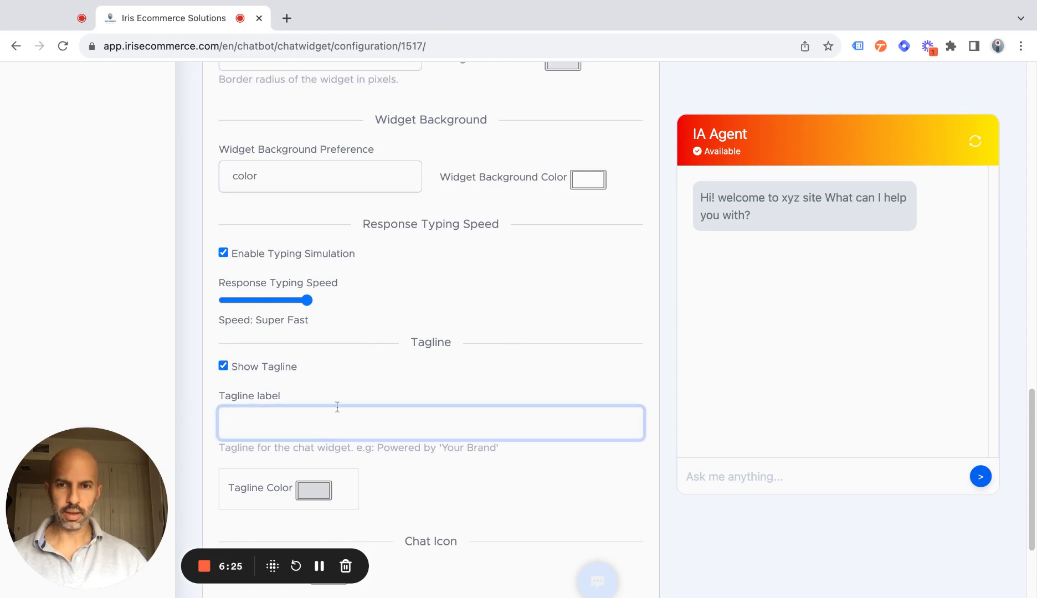
type("Powered By Iris Ecommerce Solutions")
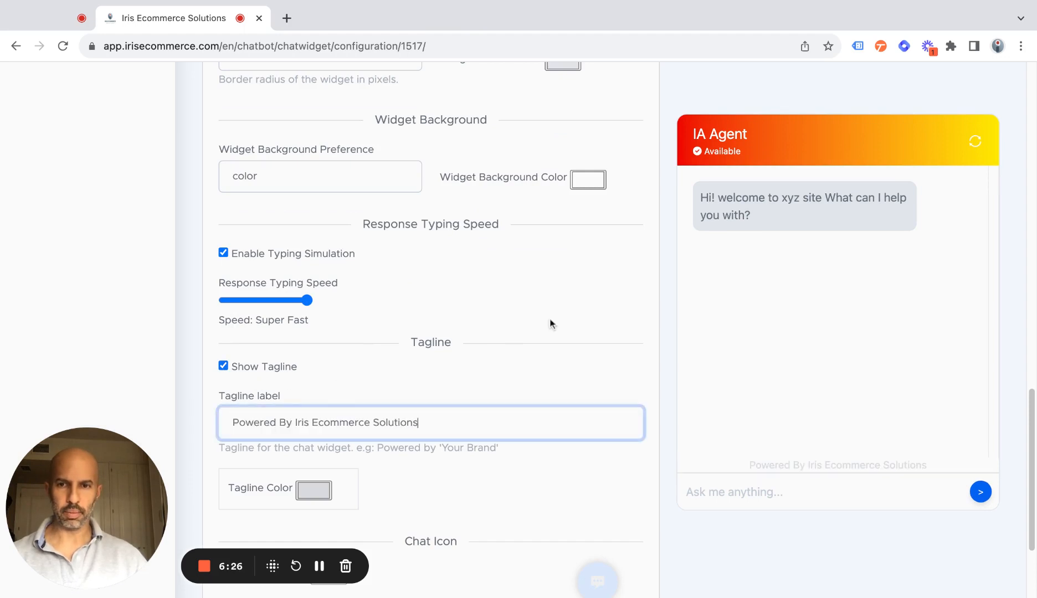
Change the chat icon's bubble color to red.
scroll(587, 316, "down", 3)
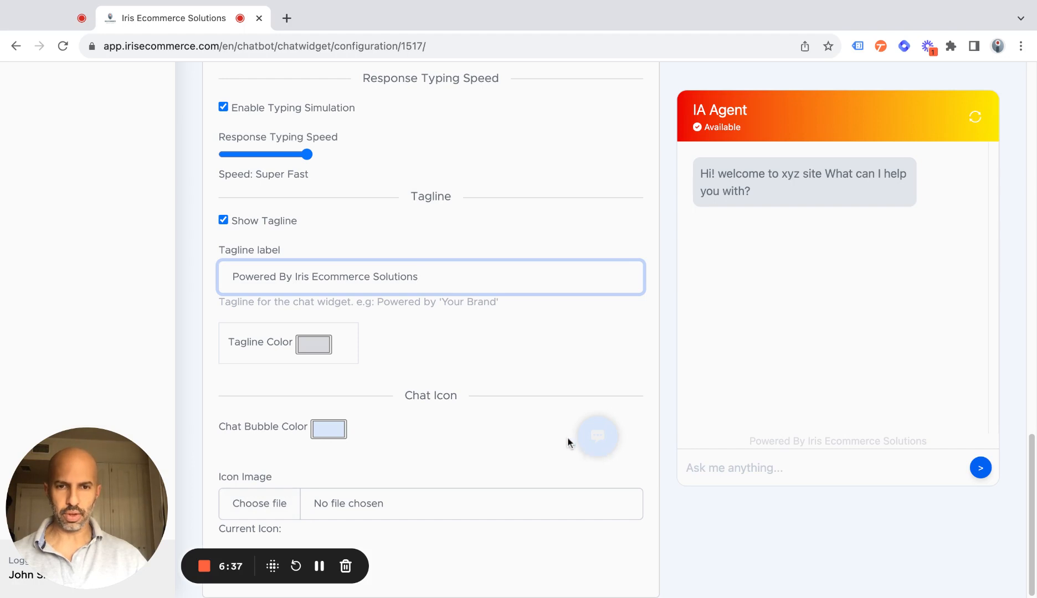
left_click(335, 431)
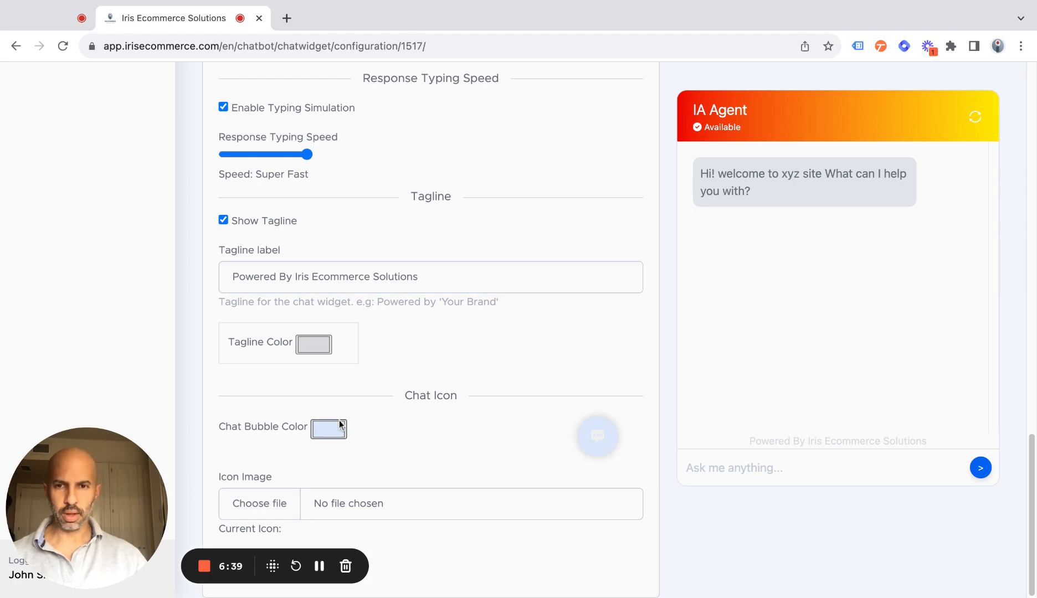
left_click(481, 253)
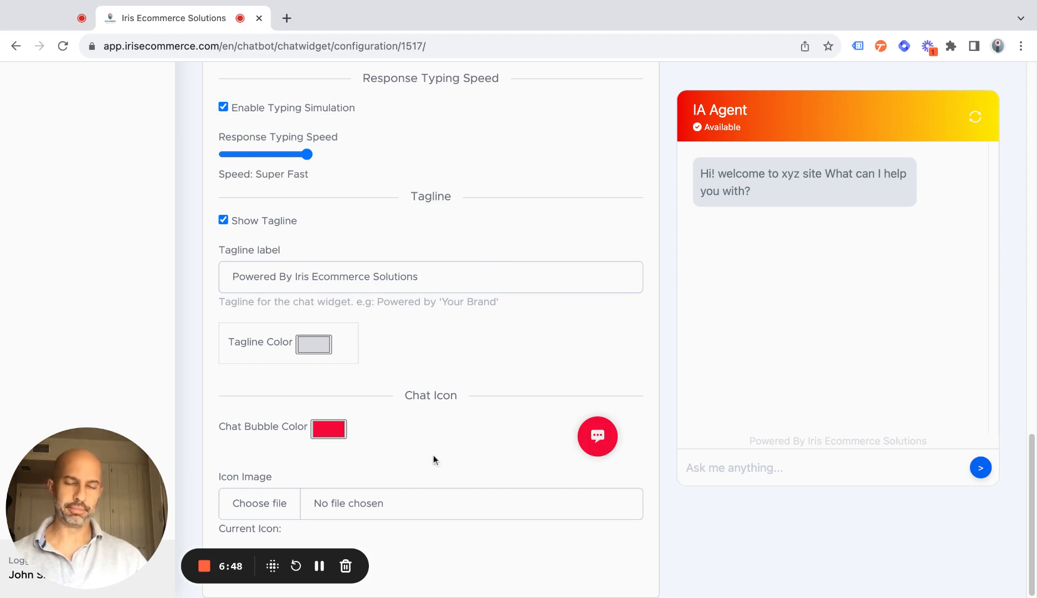
Look over the customized widget settings and return to the chatbot's knowledge base page.
scroll(549, 370, "up", 2)
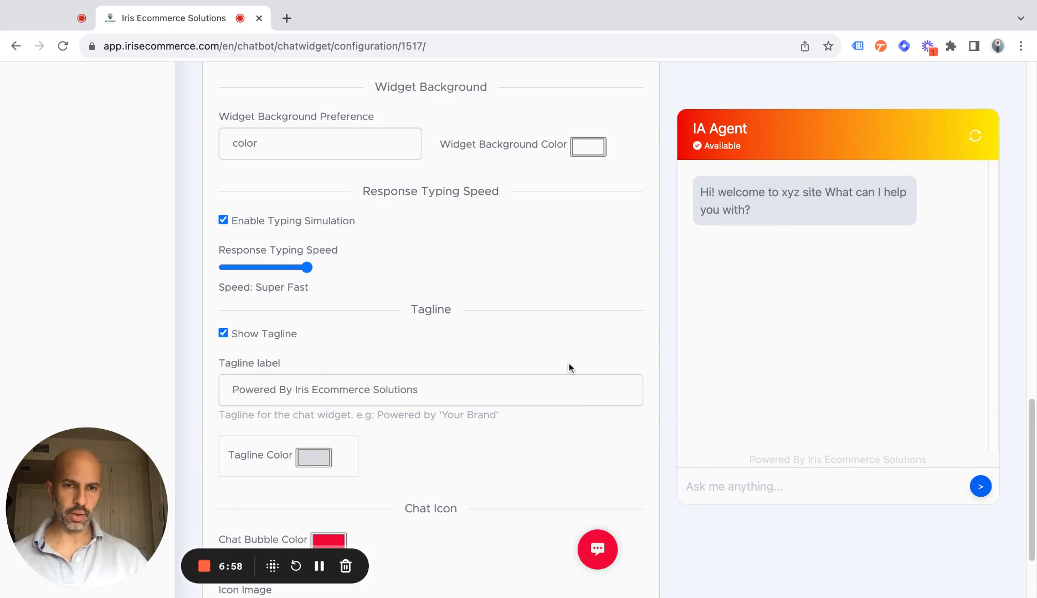
scroll(576, 372, "down", 2)
scroll(614, 370, "up", 15)
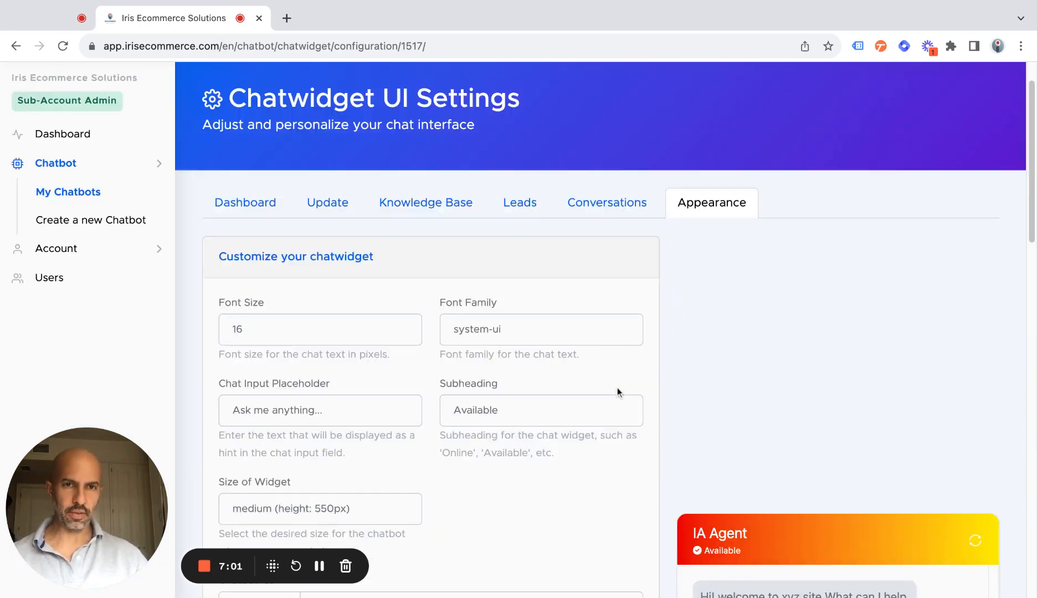
scroll(617, 387, "up", 1)
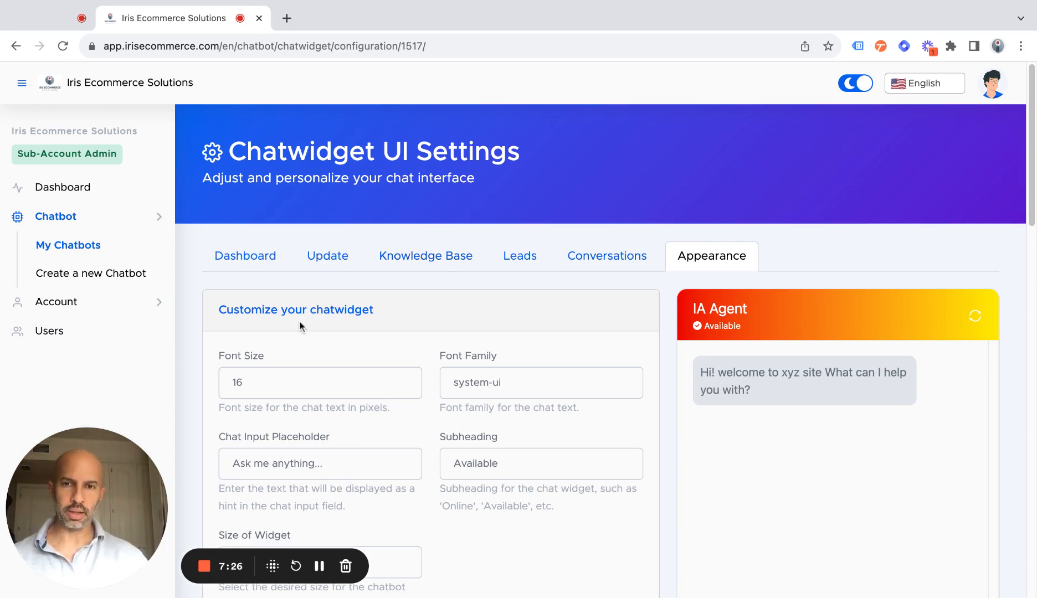
left_click(228, 257)
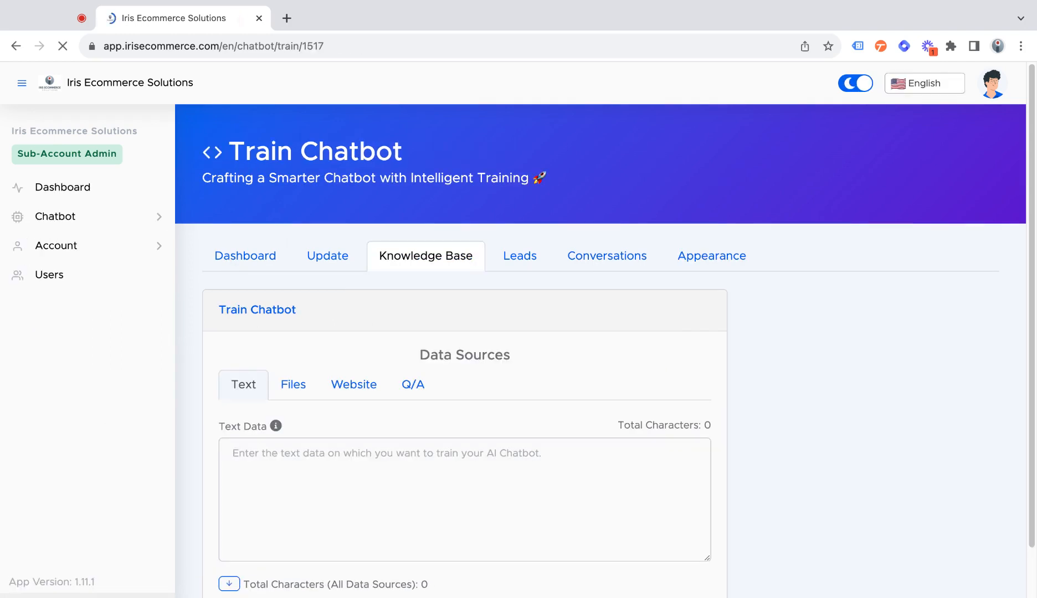